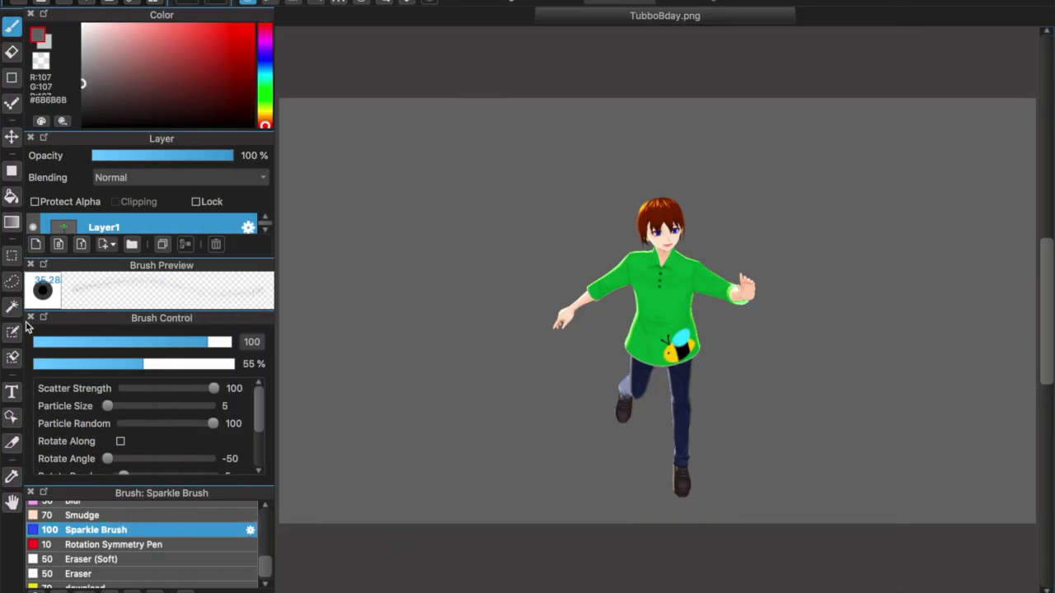
Select the gray background around the character with the Magic Wand and erase it at eraser size 1000.
key("w")
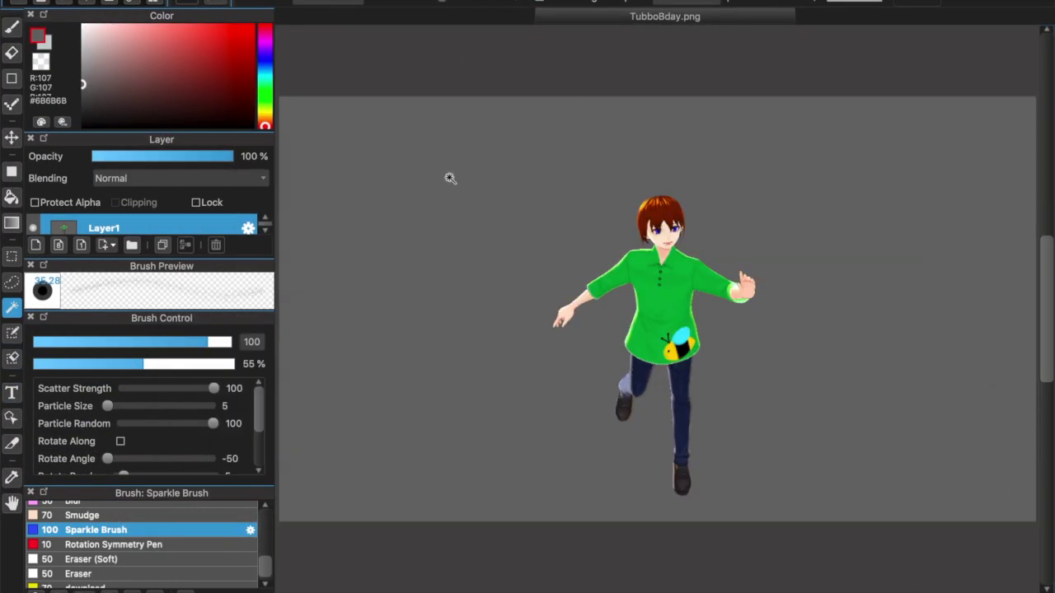
left_click(452, 176)
key("e")
left_click_drag(447, 170, 427, 187)
left_click_drag(164, 342, 449, 330)
mouse_move(561, 326)
left_mouse_down()
mouse_move(865, 90)
mouse_move(744, 513)
left_mouse_up()
scroll(725, 406, "down", 1)
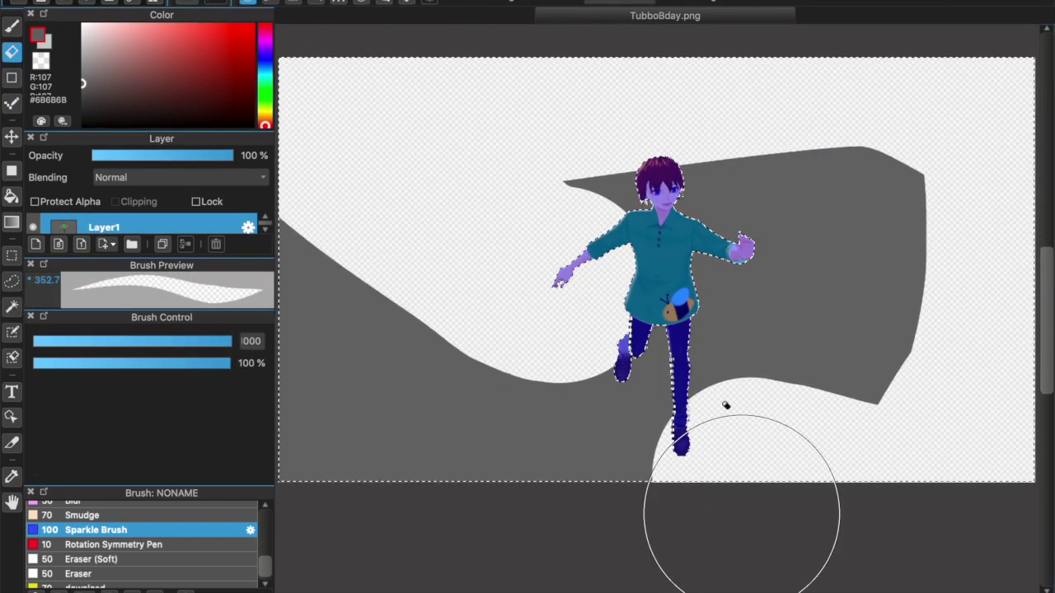
left_click_drag(725, 406, 676, 306)
scroll(487, 322, "down", 3)
left_click_drag(487, 322, 447, 229)
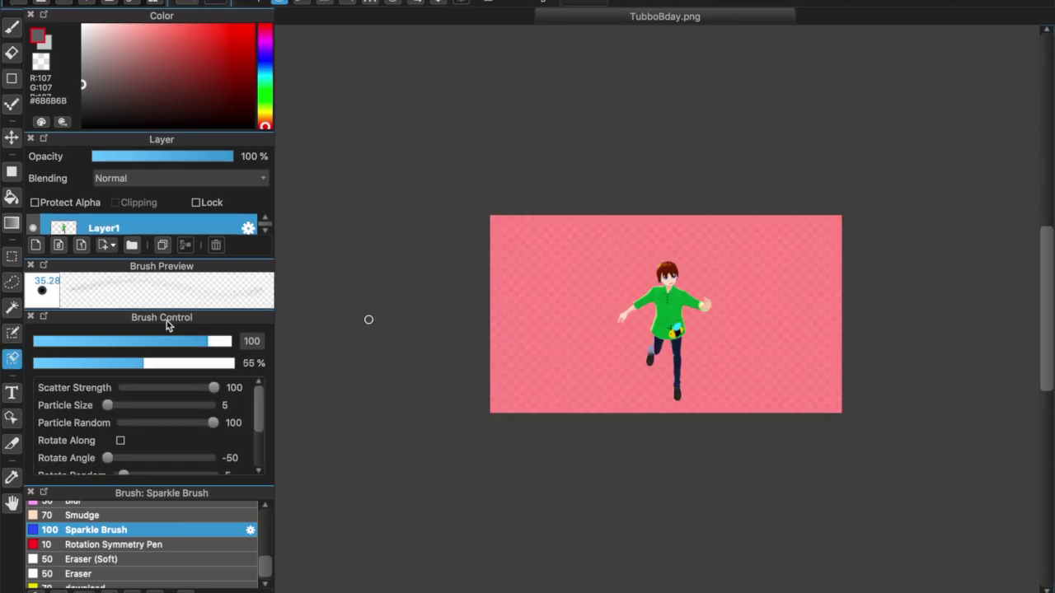
Clear the background selection using the Select Eraser with Pen (Sharp) at size 1000 and 100% opacity.
left_click_drag(216, 342, 316, 344)
scroll(162, 536, "up", 10)
left_click(160, 524)
left_click(162, 537)
left_click_drag(164, 342, 329, 340)
left_click_drag(516, 322, 566, 331)
left_click_drag(164, 364, 353, 364)
mouse_move(555, 358)
left_mouse_down()
mouse_move(466, 371)
mouse_move(890, 409)
left_mouse_up()
scroll(563, 434, "up", 3)
scroll(563, 435, "down", 2)
scroll(564, 434, "up", 2)
Add a new layer and place it beneath the character layer, enlarging the layer list.
left_click(35, 244)
scroll(117, 227, "down", 3)
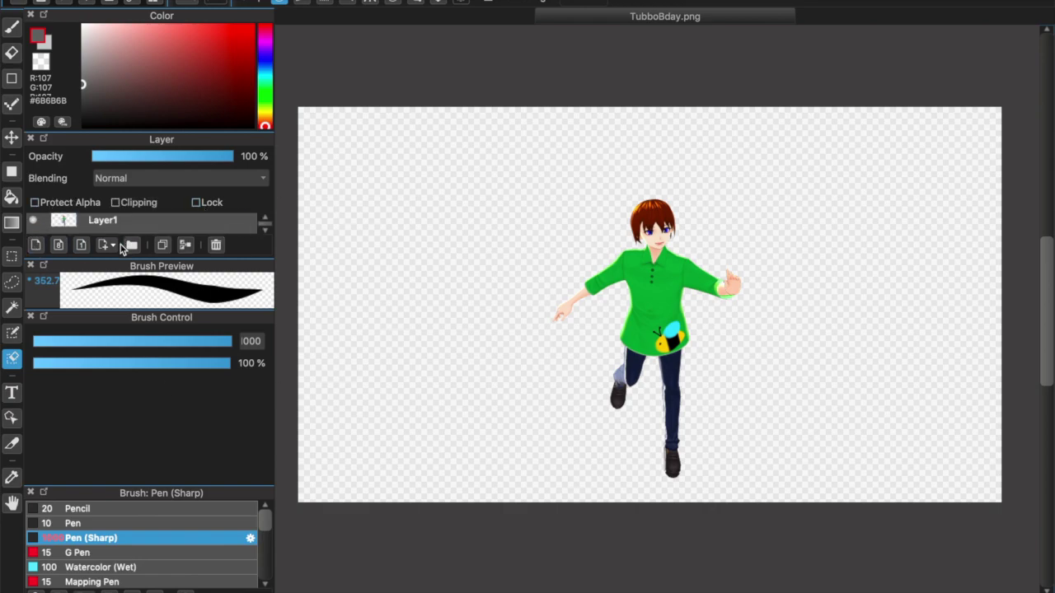
left_click_drag(145, 260, 137, 295)
left_click_drag(122, 228, 124, 265)
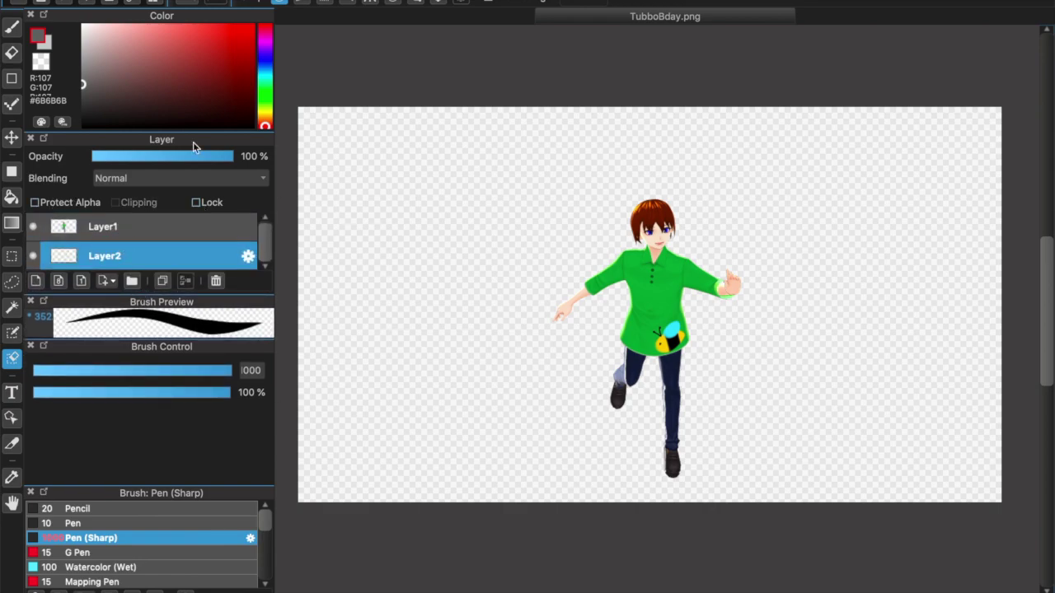
Pick dark green #002D05 and try a brush stroke across the lower part of the canvas.
left_click(265, 92)
left_click(248, 93)
left_click(251, 109)
scroll(131, 530, "down", 5)
left_click(11, 27)
mouse_move(305, 463)
left_mouse_down()
mouse_move(550, 466)
mouse_move(948, 449)
left_mouse_up()
key("super+z")
Paint a dark green rolling hill across the lower canvas with the Pen at size 1000 and 100% opacity.
scroll(214, 558, "up", 10)
left_click(165, 524)
left_click_drag(297, 483, 346, 483)
left_click_drag(198, 370, 234, 371)
left_click_drag(300, 491, 885, 486)
left_click_drag(197, 395, 234, 395)
mouse_move(302, 502)
left_mouse_down()
mouse_move(816, 475)
mouse_move(461, 478)
mouse_move(307, 496)
left_mouse_up()
scroll(115, 574, "down", 10)
scroll(117, 576, "up", 10)
left_click_drag(113, 486, 111, 435)
left_click(111, 580)
left_click(111, 533)
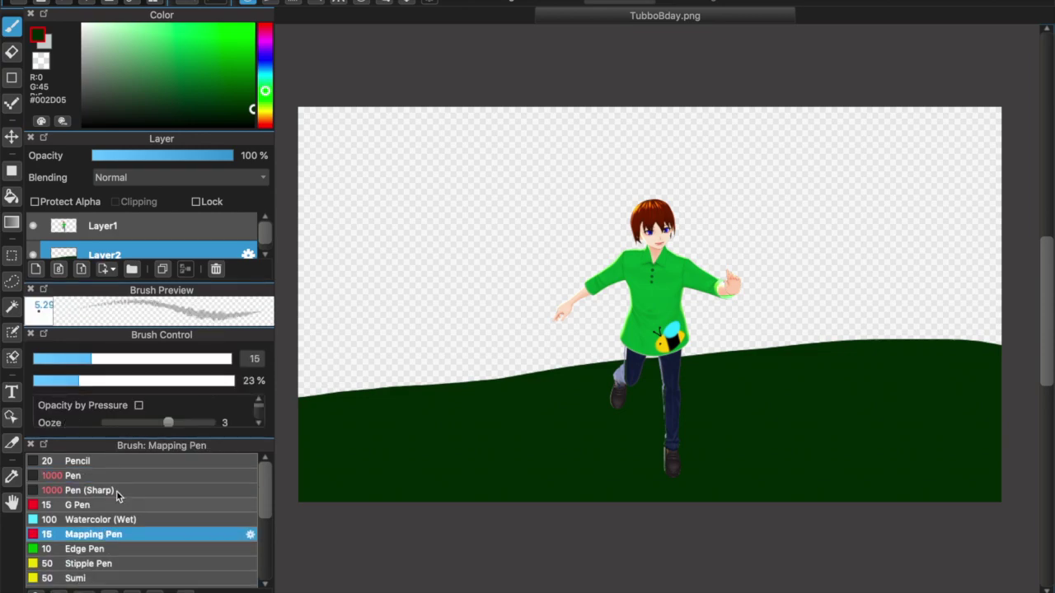
scroll(124, 536, "down", 5)
left_click(124, 548)
left_click(128, 577)
scroll(128, 568, "up", 5)
left_click_drag(751, 328, 861, 323)
Add a layer beneath the ground layer and paint the sky dark blue #140B7A with the Pen.
left_click(75, 477)
left_click(35, 268)
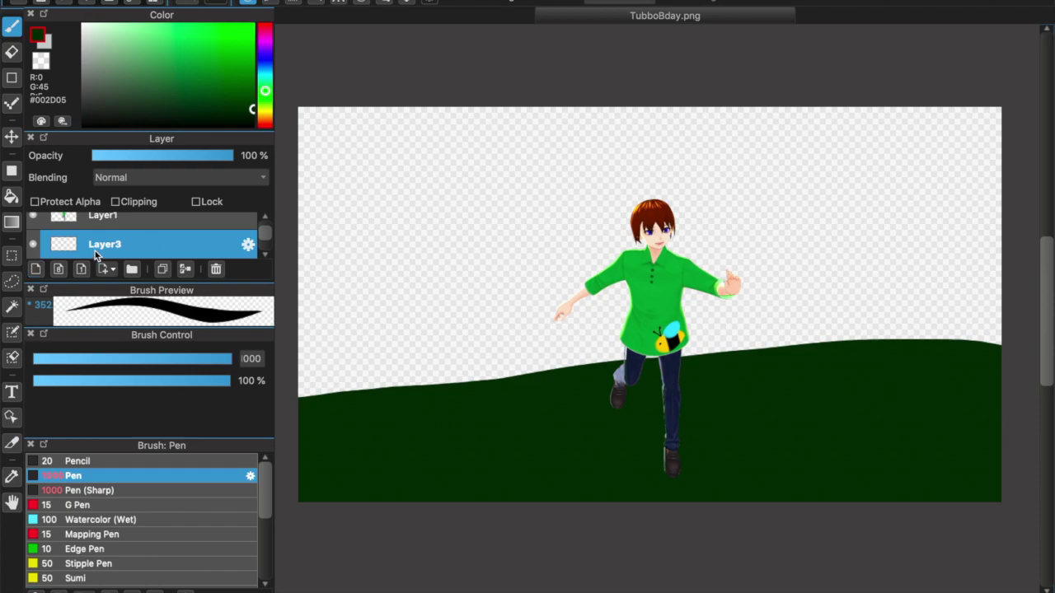
mouse_move(265, 75)
left_mouse_down()
mouse_move(266, 60)
mouse_move(238, 78)
left_mouse_up()
mouse_move(393, 230)
left_mouse_down()
mouse_move(360, 228)
mouse_move(815, 420)
mouse_move(359, 308)
left_mouse_up()
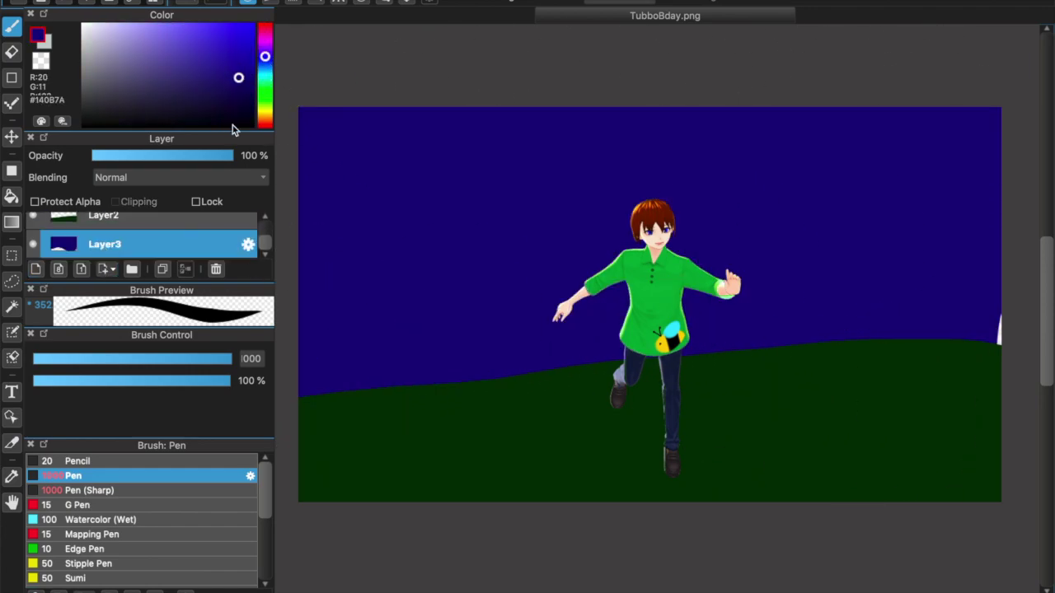
Repaint the whole sky light blue #88D2FF.
left_click_drag(267, 76, 266, 66)
left_click_drag(170, 43, 162, 23)
mouse_move(265, 60)
left_mouse_down()
mouse_move(230, 42)
mouse_move(267, 70)
left_mouse_up()
mouse_move(362, 224)
left_mouse_down()
mouse_move(535, 224)
mouse_move(341, 464)
left_mouse_up()
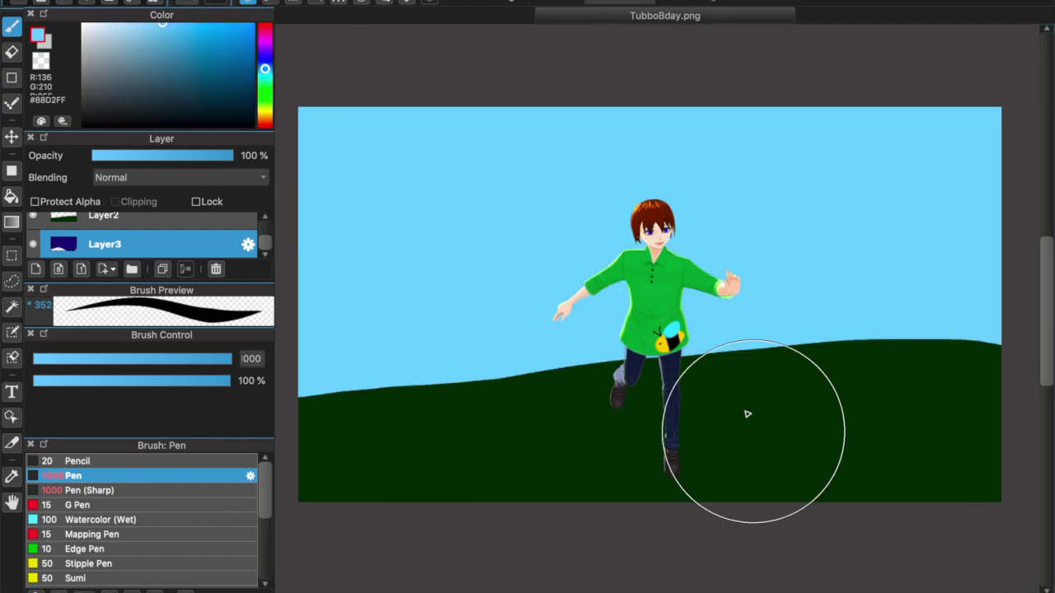
Set the Pen to green #035600 at size 222, select Layer2, and try strokes along the hill's crest.
left_click(264, 93)
left_click(253, 92)
left_click(187, 359)
double_click(252, 361)
type("222")
left_click_drag(286, 410, 956, 360)
key("super+z")
left_click(109, 218)
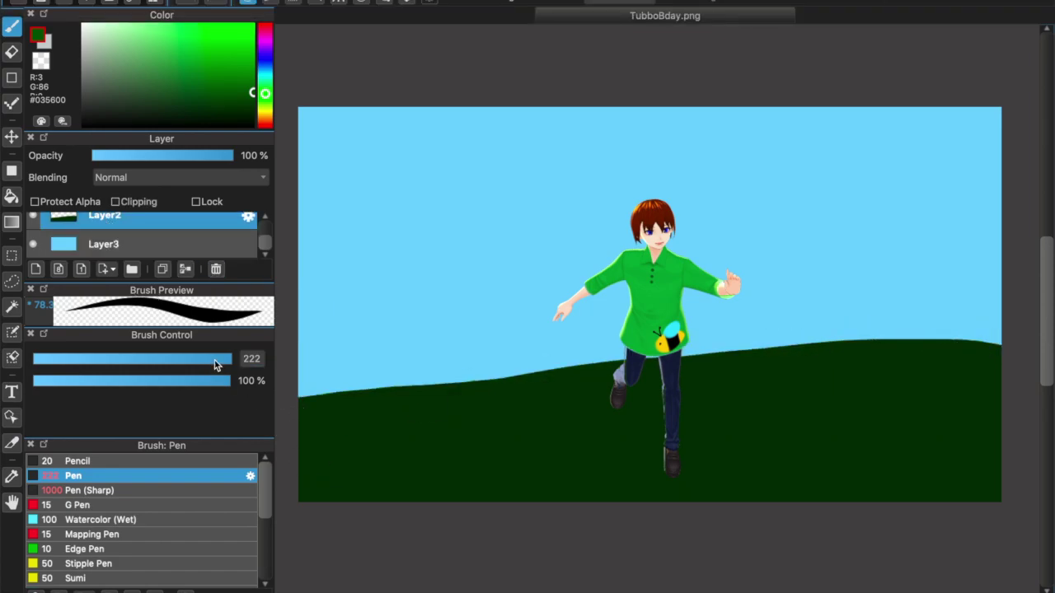
mouse_move(300, 404)
left_mouse_down()
mouse_move(595, 337)
mouse_move(876, 334)
left_mouse_up()
key("super+z")
Paint broad #035600 bands on both sides of the hill with the Pen at size 306.
left_click_drag(1000, 365, 742, 386)
left_click_drag(600, 451, 280, 452)
left_click_drag(846, 454, 1000, 455)
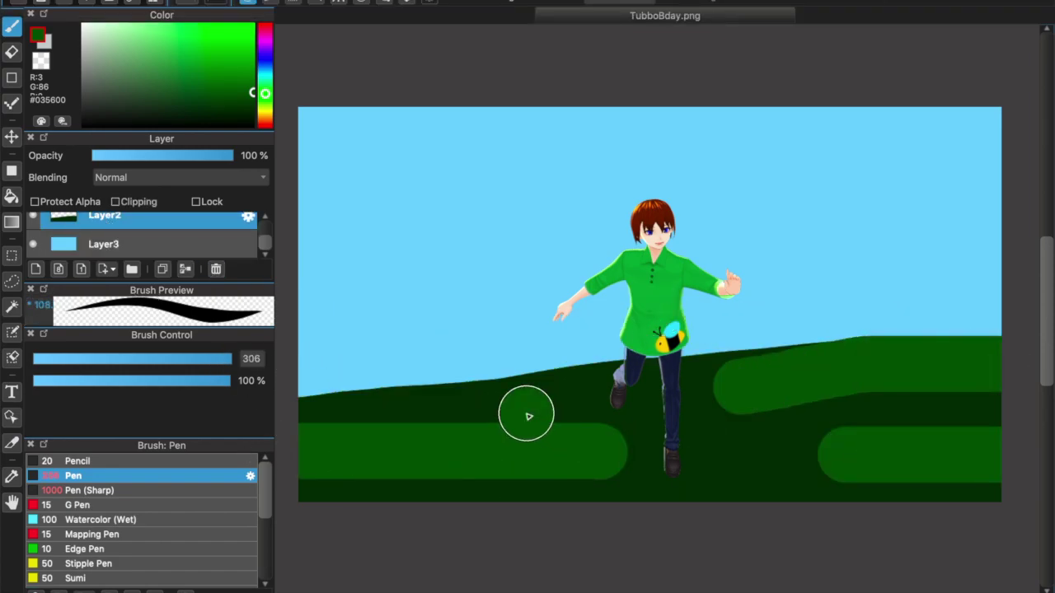
left_click_drag(525, 412, 293, 414)
Paint brighter green #077D03 bands along the hill's crest on both sides of the character.
left_click(250, 77)
mouse_move(513, 321)
left_mouse_down()
mouse_move(519, 358)
mouse_move(293, 414)
left_mouse_up()
key("super+z")
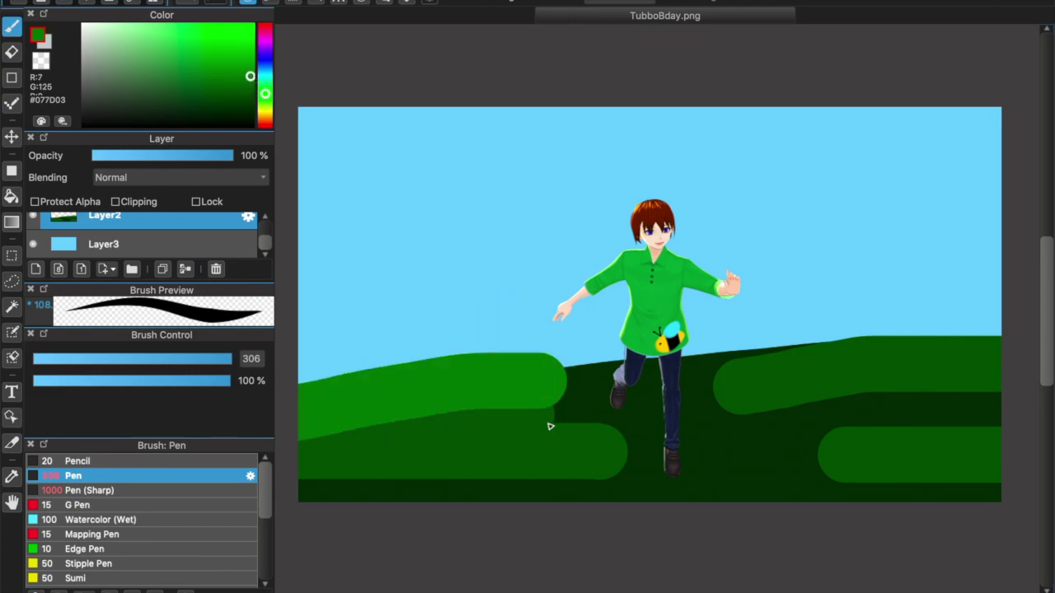
key("super+z")
left_click_drag(560, 388, 294, 403)
left_click_drag(743, 371, 1053, 363)
left_click_drag(1002, 402, 659, 404)
key("super+z")
left_click_drag(972, 418, 814, 419)
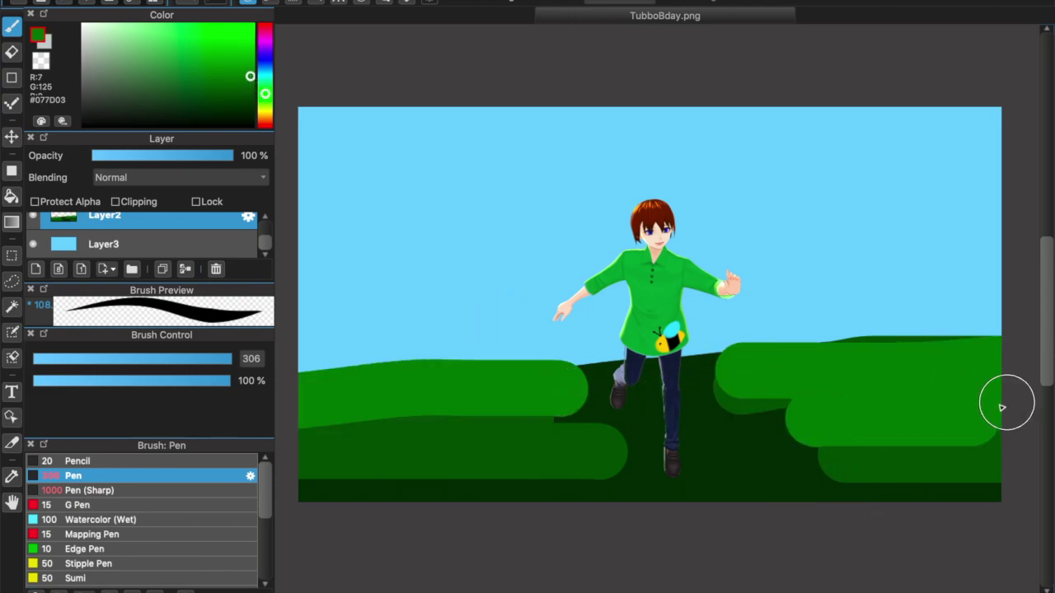
Hide the sky layer and soften the hill's crest and color bands with the Blur brush at size 484.
scroll(100, 484, "down", 5)
left_click(100, 492)
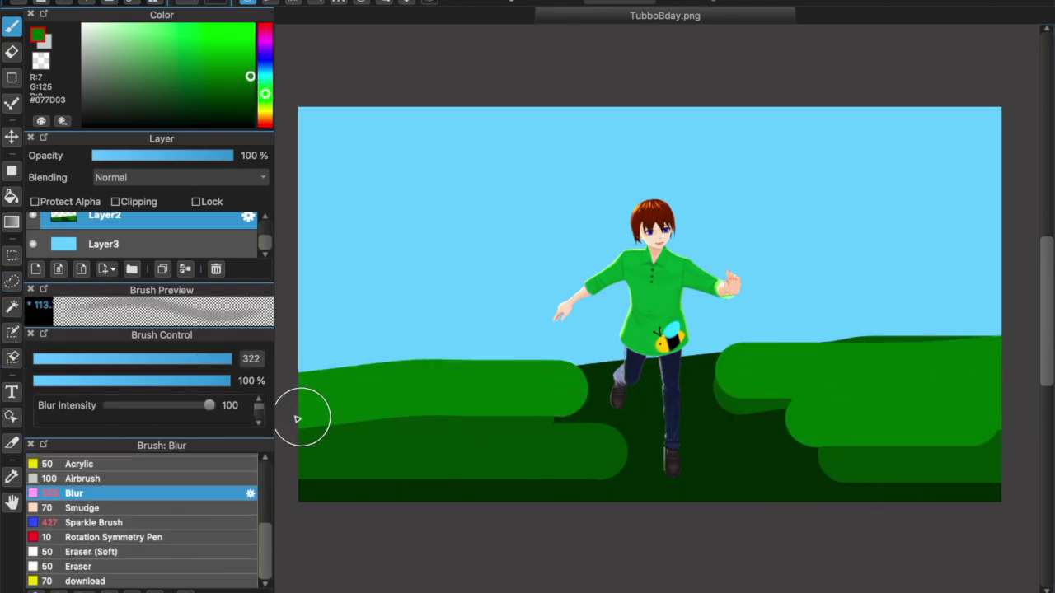
mouse_move(772, 412)
left_mouse_down()
mouse_move(801, 371)
mouse_move(977, 355)
mouse_move(909, 339)
mouse_move(688, 385)
mouse_move(599, 389)
mouse_move(755, 386)
mouse_move(635, 373)
mouse_move(448, 377)
mouse_move(389, 427)
mouse_move(599, 406)
left_mouse_up()
left_click(36, 247)
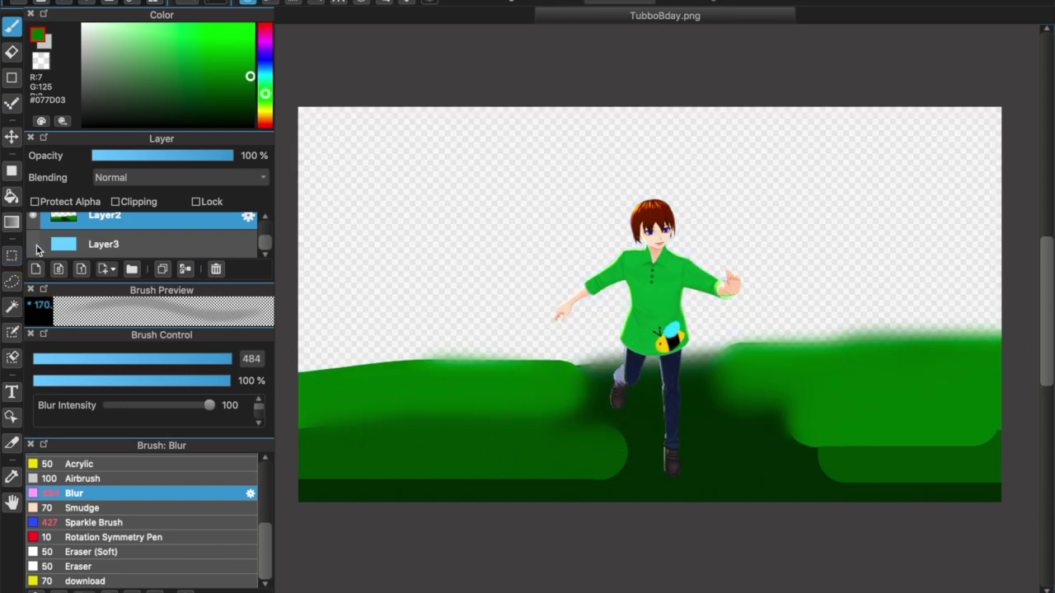
mouse_move(289, 400)
left_mouse_down()
mouse_move(407, 347)
mouse_move(642, 380)
mouse_move(388, 437)
mouse_move(287, 483)
left_mouse_up()
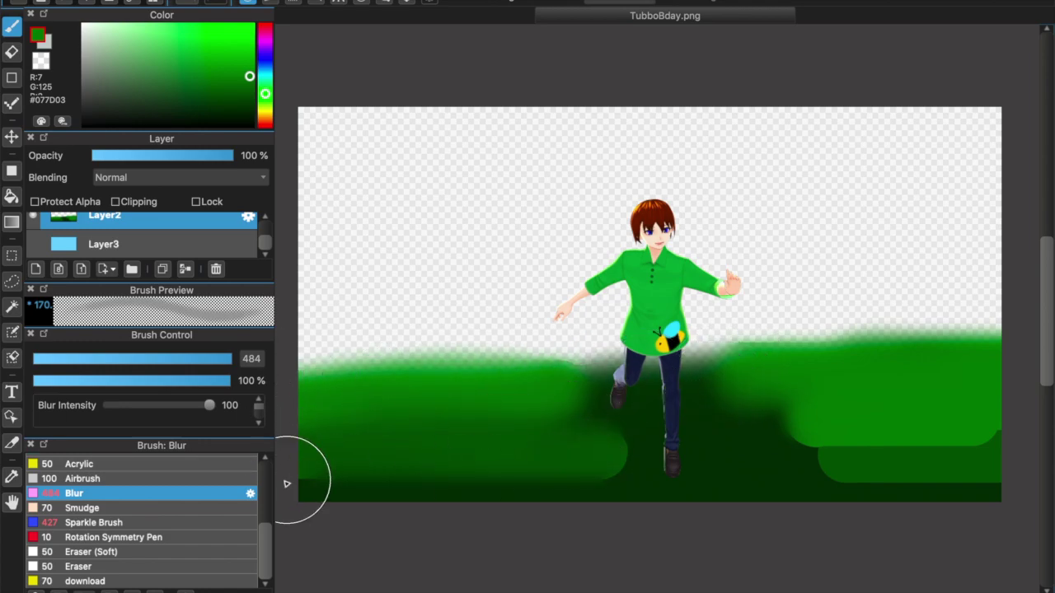
Blend the remaining green bands across the hill with the Blur brush at size 1000 and blur intensity 69.
left_click_drag(956, 449, 718, 440)
left_click(231, 364)
mouse_move(367, 429)
left_mouse_down()
mouse_move(615, 437)
mouse_move(661, 421)
mouse_move(802, 407)
mouse_move(948, 420)
mouse_move(800, 447)
mouse_move(881, 412)
left_mouse_up()
left_click_drag(209, 405, 179, 405)
mouse_move(472, 425)
left_mouse_down()
mouse_move(739, 418)
mouse_move(690, 400)
mouse_move(796, 443)
left_mouse_up()
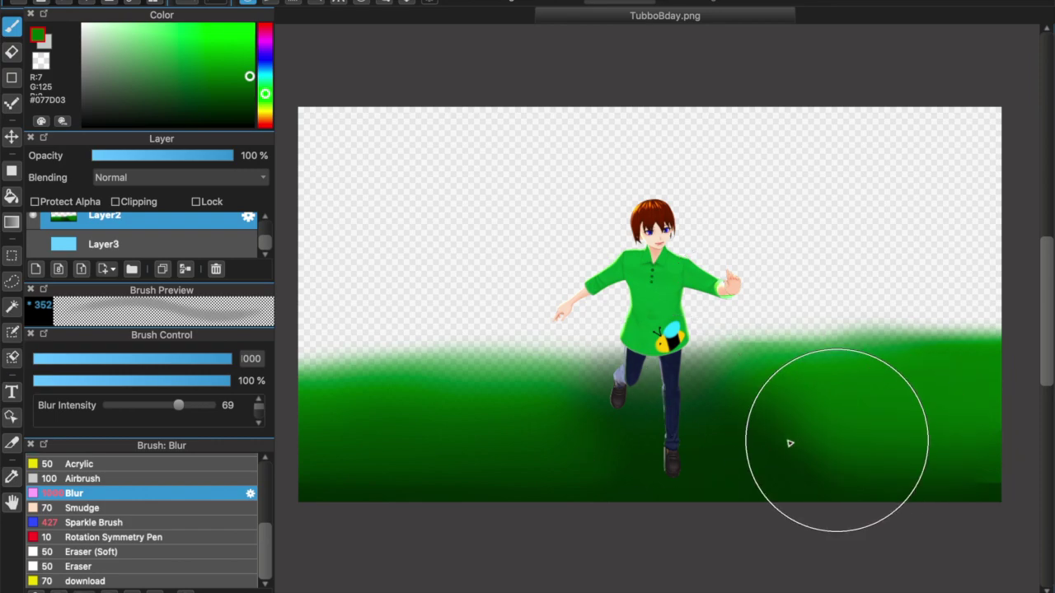
Try a grass stroke across the hill with the download brush at size 566.
left_click(86, 581)
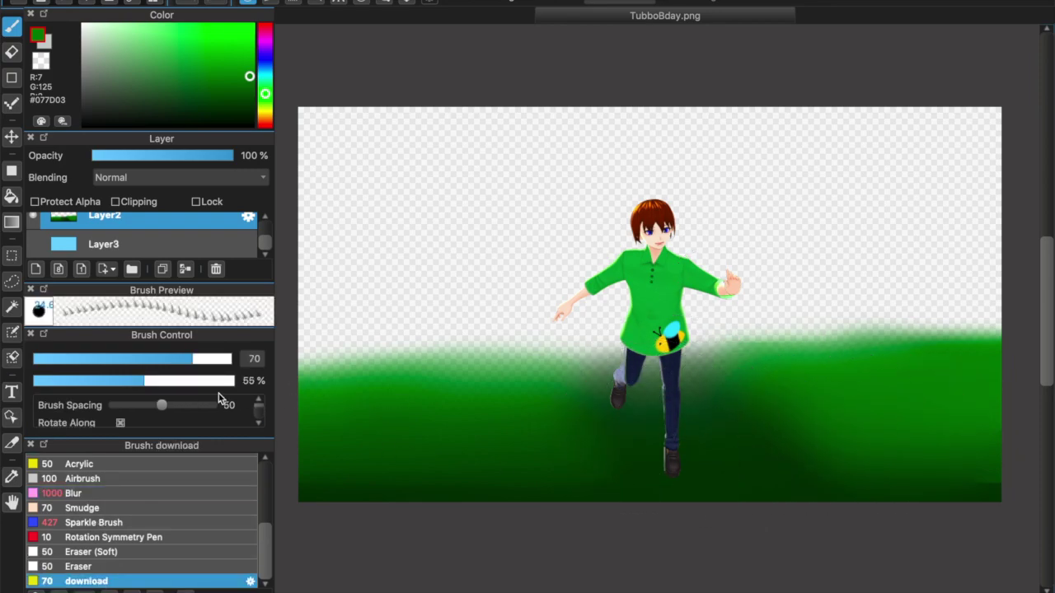
left_click(230, 359)
left_click_drag(349, 441, 951, 444)
key("super+z")
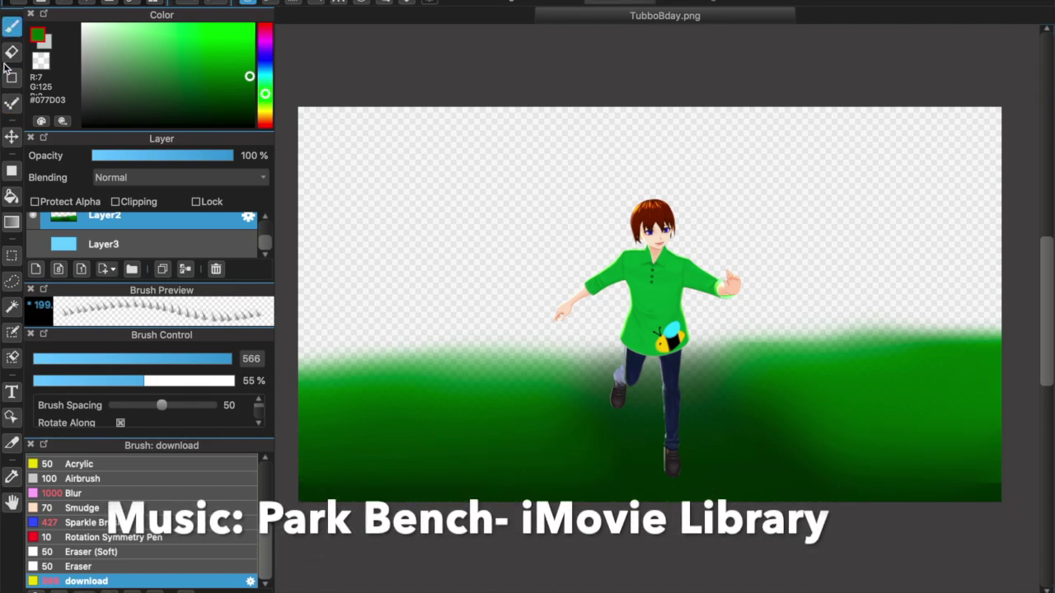
Try erasing a grass texture along the lower part of the hill with the download brush shape.
key("e")
left_click(172, 522)
left_click(160, 579)
left_click_drag(306, 480, 527, 498)
key("super+z")
Try grass strokes along the canvas's lower edge with different opacity and spacing, including 77% opacity.
left_click(12, 27)
left_click_drag(361, 509, 1052, 525)
key("super+z")
left_click_drag(115, 382, 57, 388)
mouse_move(161, 406)
left_mouse_down()
mouse_move(241, 412)
mouse_move(83, 408)
left_mouse_up()
left_click(189, 386)
left_click_drag(329, 519, 898, 523)
key("ctrl+z")
Set the download brush spacing to 26 and try grass strokes across the hill and the canvas's lower edge.
scroll(92, 413, "down", 2)
scroll(92, 412, "up", 2)
left_click_drag(114, 405, 138, 408)
left_click_drag(304, 450, 1024, 398)
key("super+z")
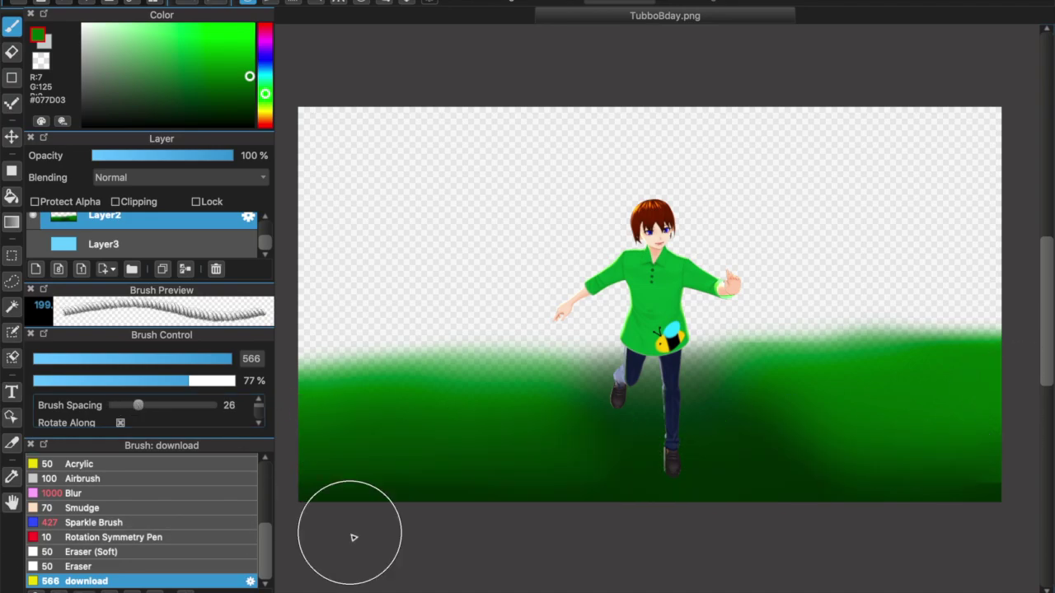
left_click_drag(351, 532, 968, 515)
key("super+z")
Paint grass blades over the whole hill and its crest with the download brush at 9% opacity.
left_click_drag(153, 382, 51, 382)
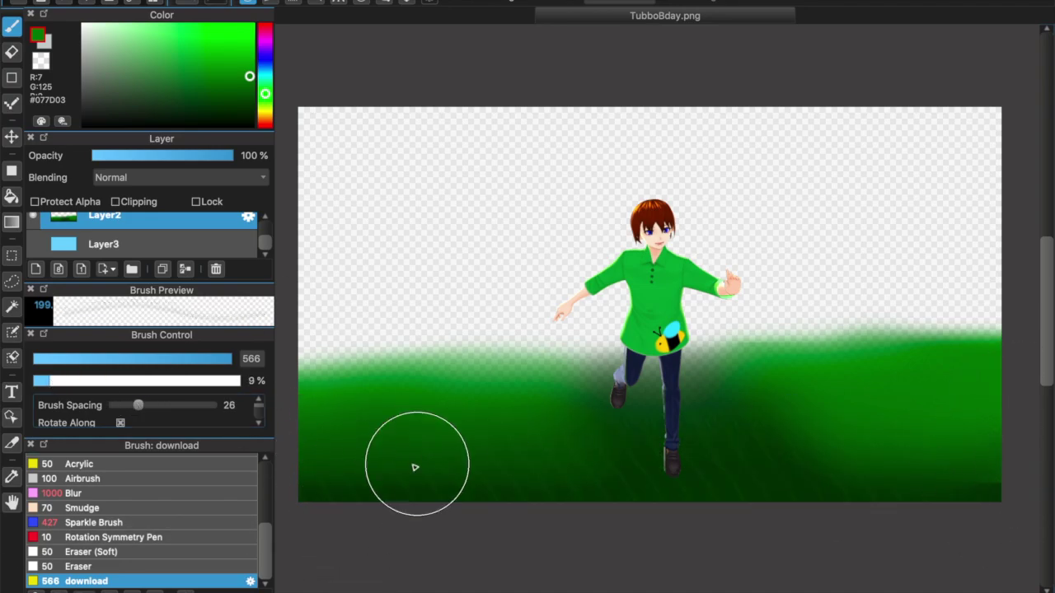
left_click_drag(290, 407, 1052, 385)
mouse_move(274, 408)
left_mouse_down()
mouse_move(890, 412)
mouse_move(245, 408)
mouse_move(1009, 354)
left_mouse_up()
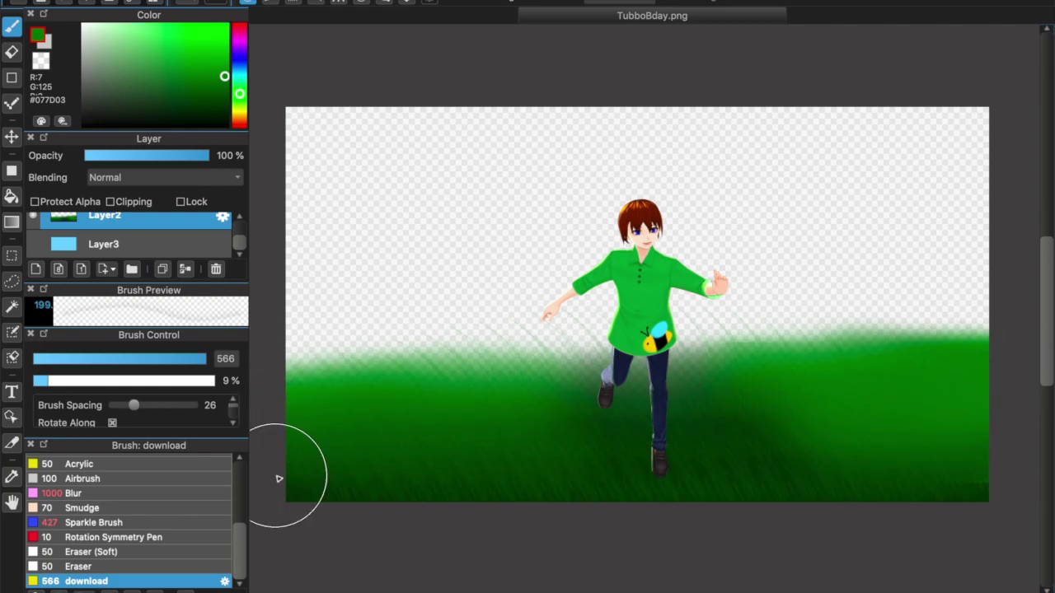
mouse_move(566, 364)
left_mouse_down()
mouse_move(356, 387)
mouse_move(699, 390)
mouse_move(572, 421)
left_mouse_up()
Select the Acrylic brush and make the light blue sky layer visible.
double_click(165, 464)
left_click(636, 515)
scroll(580, 445, "down", 1)
left_click(35, 244)
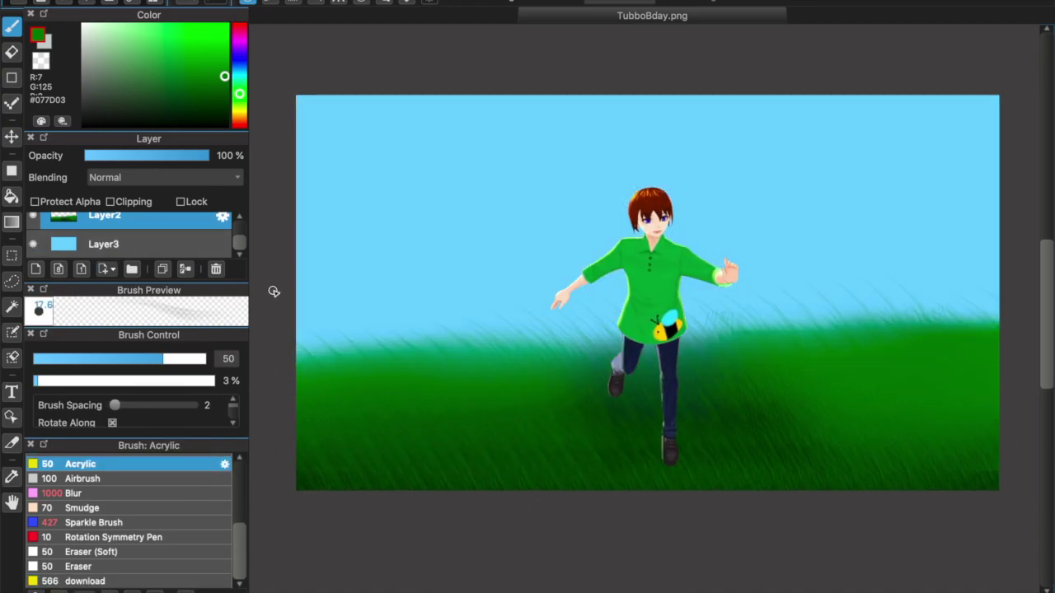
Add a layer above the character and paint grass over the feet with the download brush at 20% opacity.
left_click(37, 269)
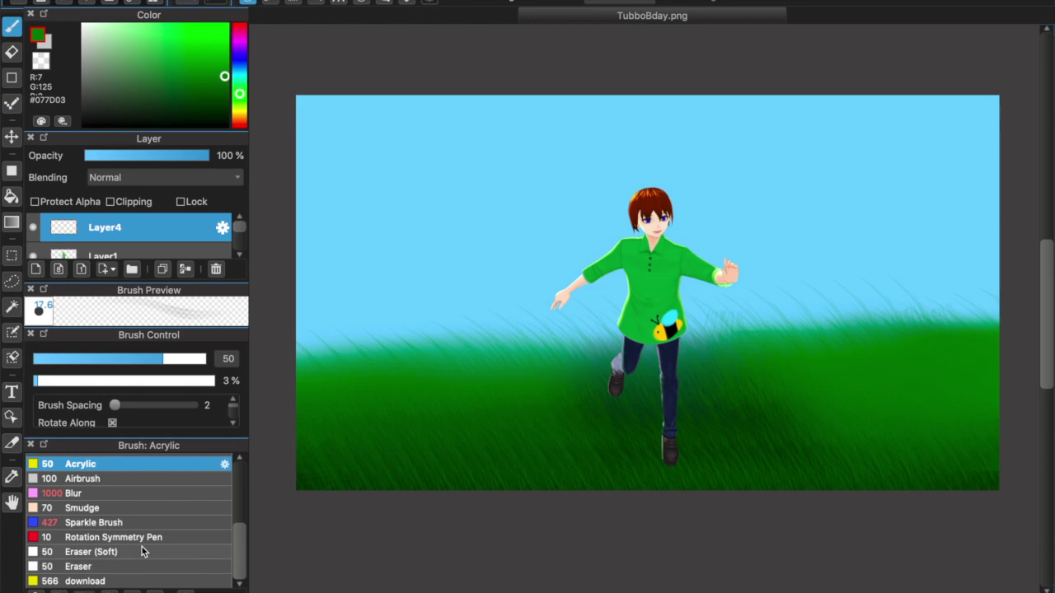
left_click(138, 581)
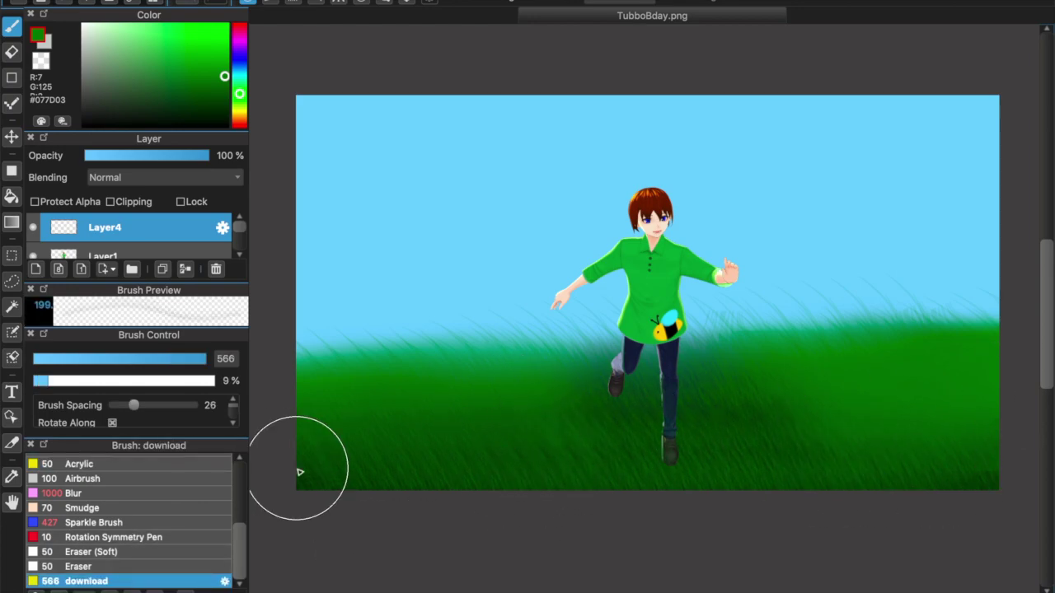
left_click(68, 381)
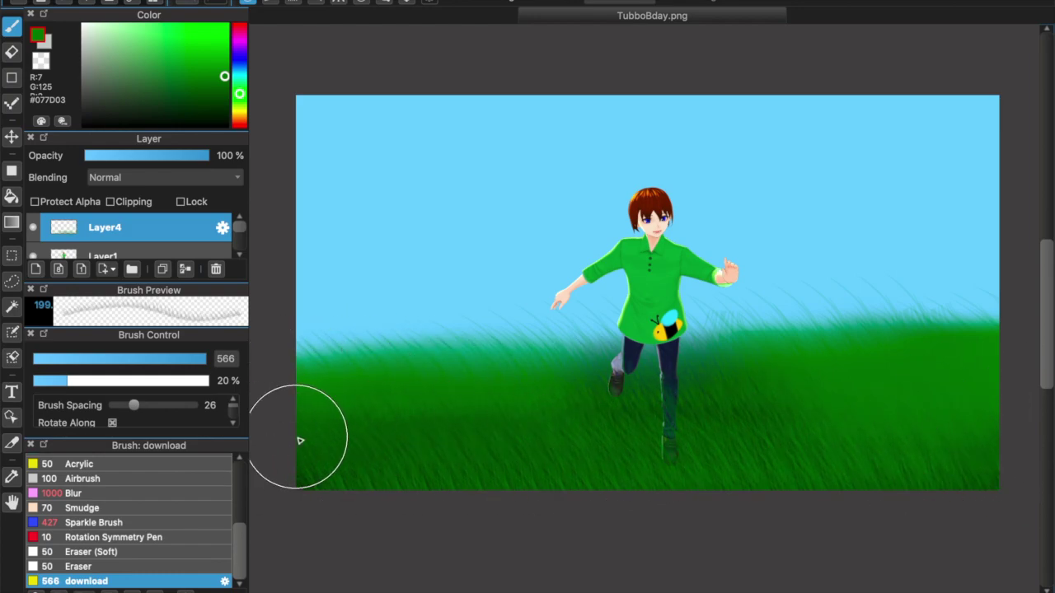
On the sky layer, paint #F9FFF9 clouds on both sides with the Pen and shade their lower parts gray #ABAFAB.
scroll(396, 527, "up", 1)
scroll(136, 238, "down", 3)
left_click(132, 244)
left_click(114, 44)
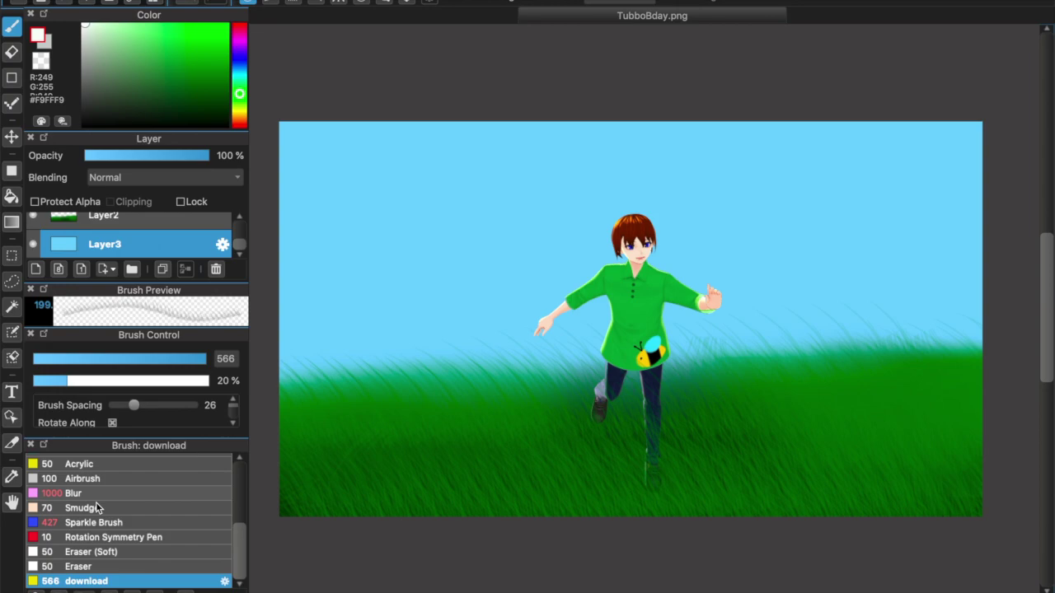
scroll(94, 486, "up", 10)
left_click(91, 476)
left_click_drag(279, 212, 414, 222)
left_click_drag(979, 194, 861, 217)
left_click_drag(972, 198, 840, 230)
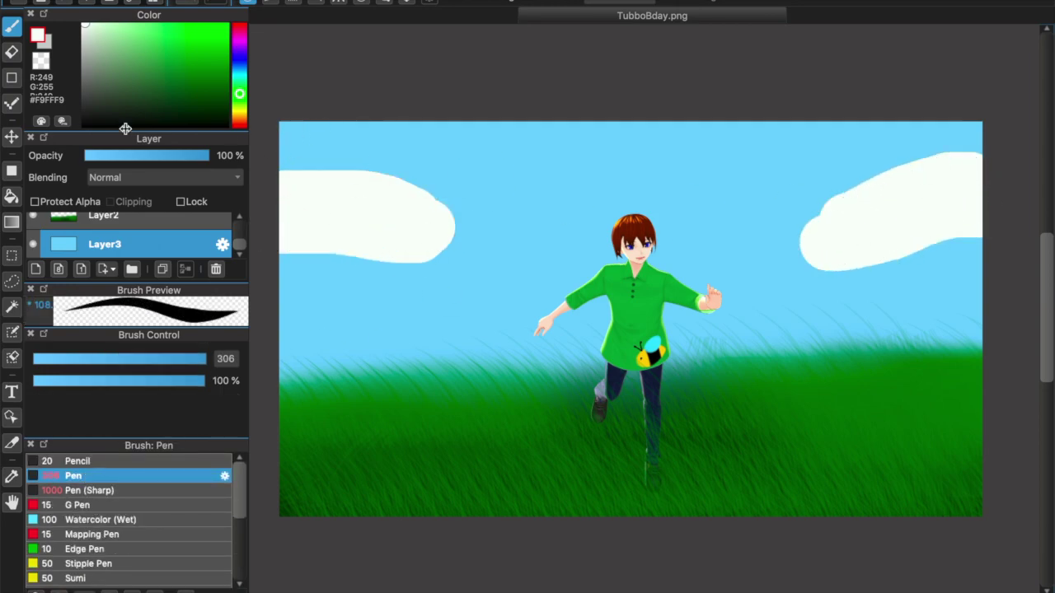
mouse_move(462, 239)
left_mouse_down()
mouse_move(330, 243)
mouse_move(412, 288)
left_mouse_up()
left_click_drag(973, 198, 977, 267)
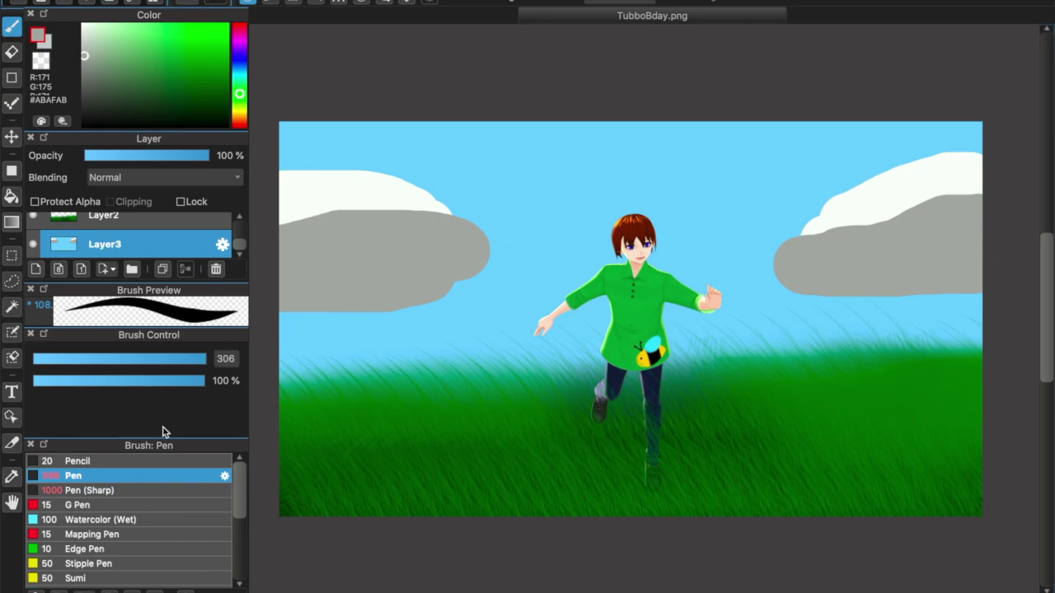
Soften the edges and shading of both clouds with the Blur brush, using sizes 206 and 395.
scroll(111, 508, "down", 5)
left_click(91, 493)
mouse_move(407, 206)
left_mouse_down()
mouse_move(330, 210)
mouse_move(336, 267)
left_mouse_up()
key("super+z")
left_click(156, 359)
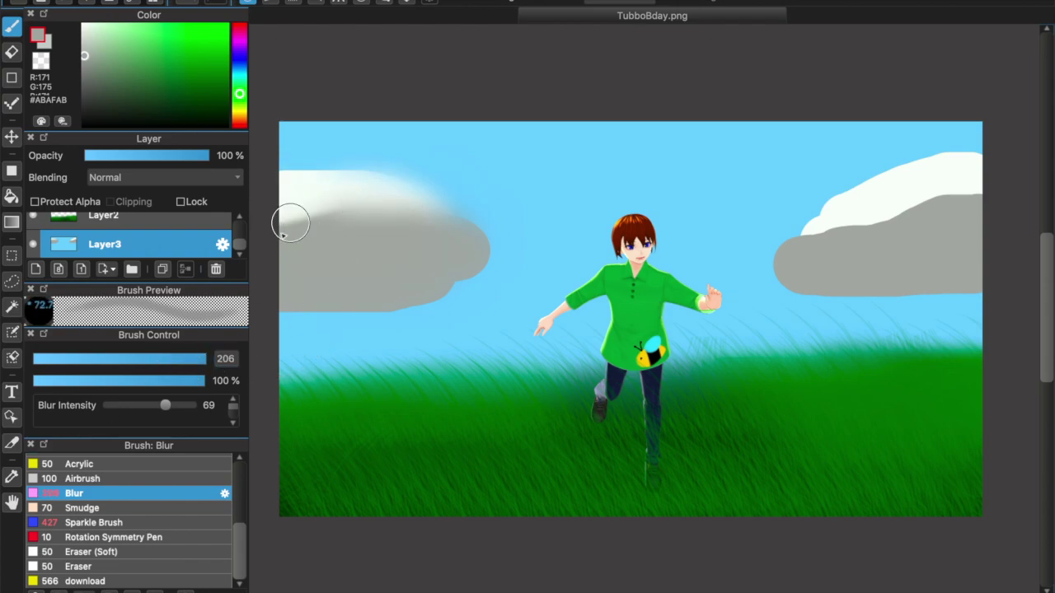
mouse_move(910, 201)
left_mouse_down()
mouse_move(816, 216)
mouse_move(977, 236)
mouse_move(737, 252)
mouse_move(969, 321)
left_mouse_up()
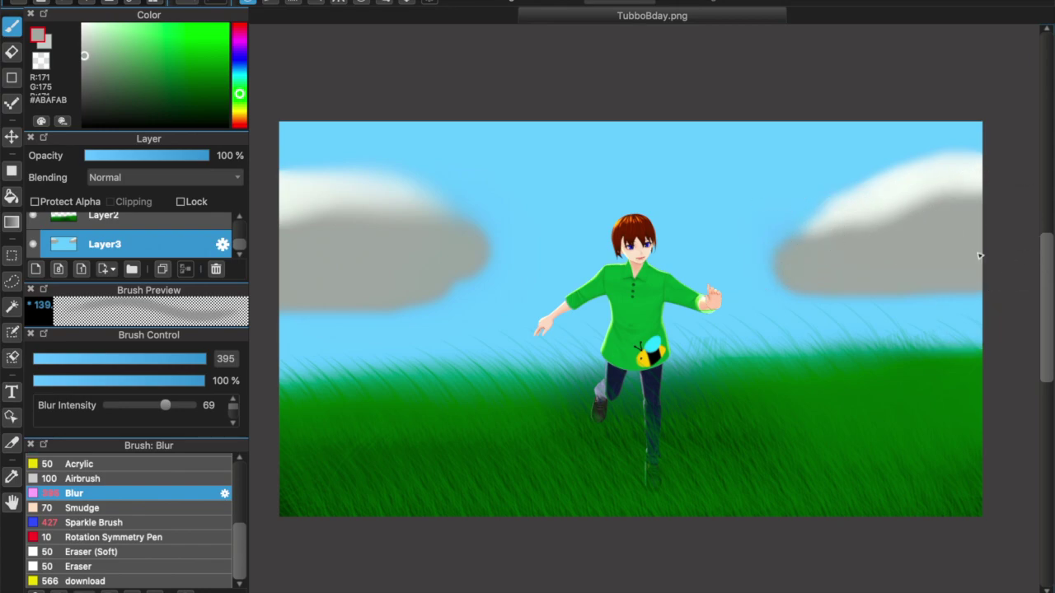
Brighten both clouds with white #FFFFFF using the Airbrush at size 303 and 20% opacity.
left_click(84, 479)
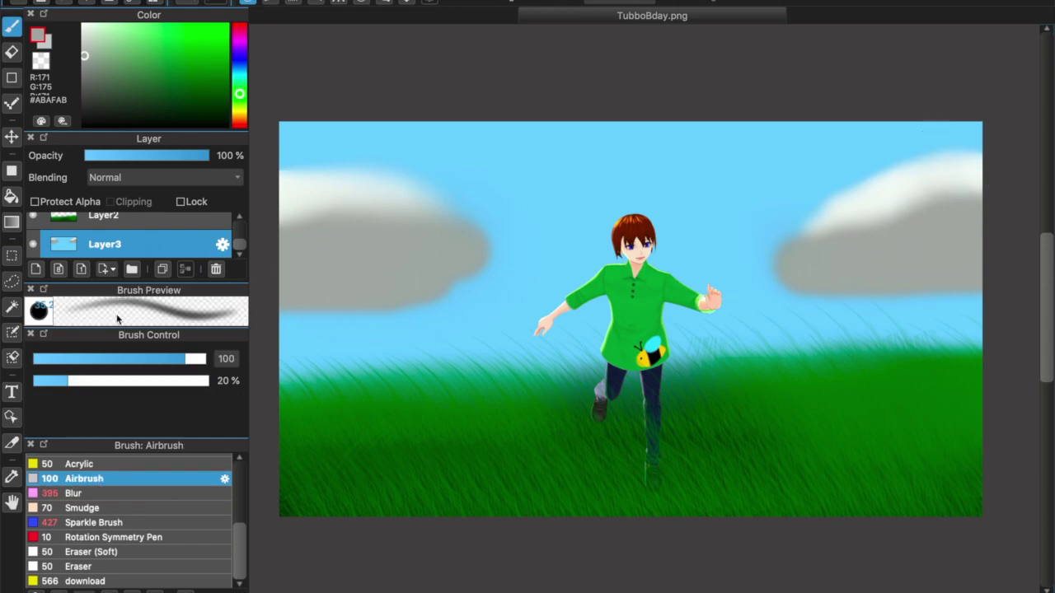
left_click(82, 23)
left_click(205, 359)
mouse_move(300, 213)
left_mouse_down()
mouse_move(362, 193)
mouse_move(283, 252)
left_mouse_up()
mouse_move(257, 200)
left_mouse_down()
mouse_move(278, 229)
mouse_move(417, 217)
mouse_move(320, 248)
left_mouse_up()
mouse_move(962, 214)
left_mouse_down()
mouse_move(829, 244)
mouse_move(898, 182)
mouse_move(769, 254)
mouse_move(766, 237)
mouse_move(815, 264)
mouse_move(489, 179)
mouse_move(264, 307)
left_mouse_up()
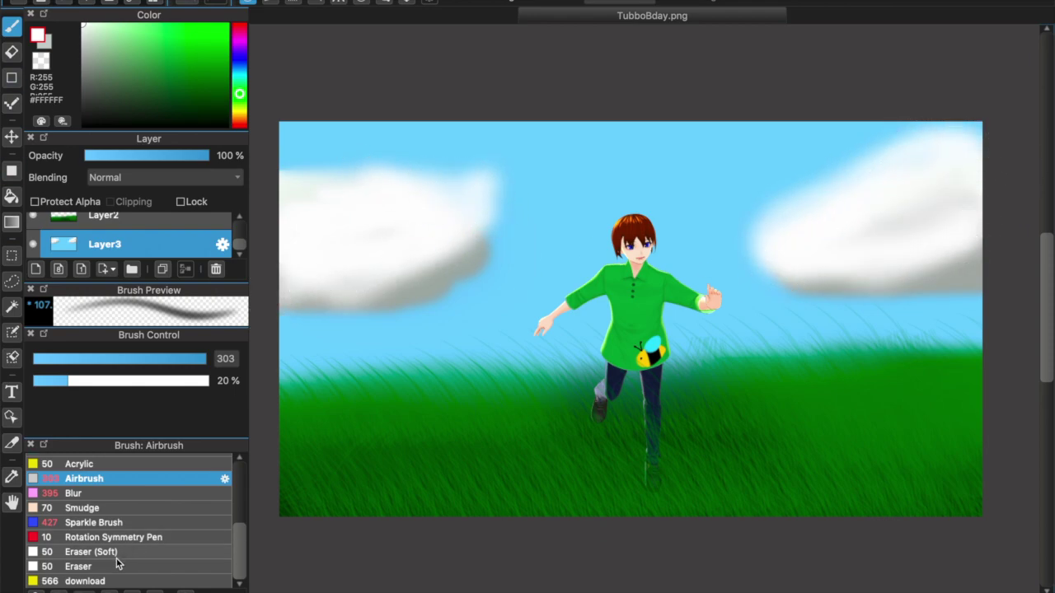
Blur the airbrushed clouds with the Blur brush at size 395.
left_click(96, 492)
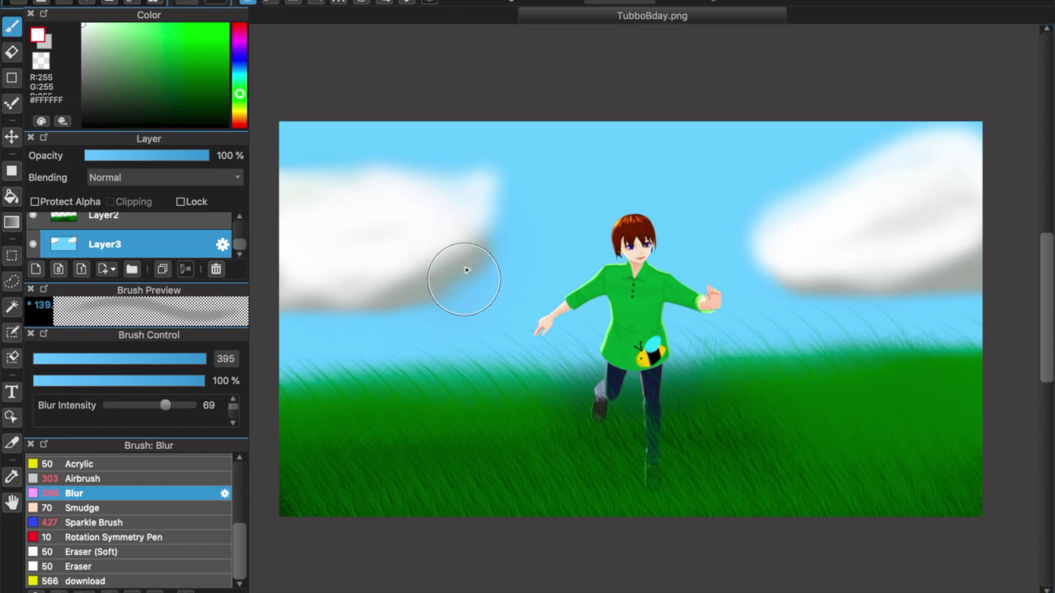
scroll(116, 238, "up", 5)
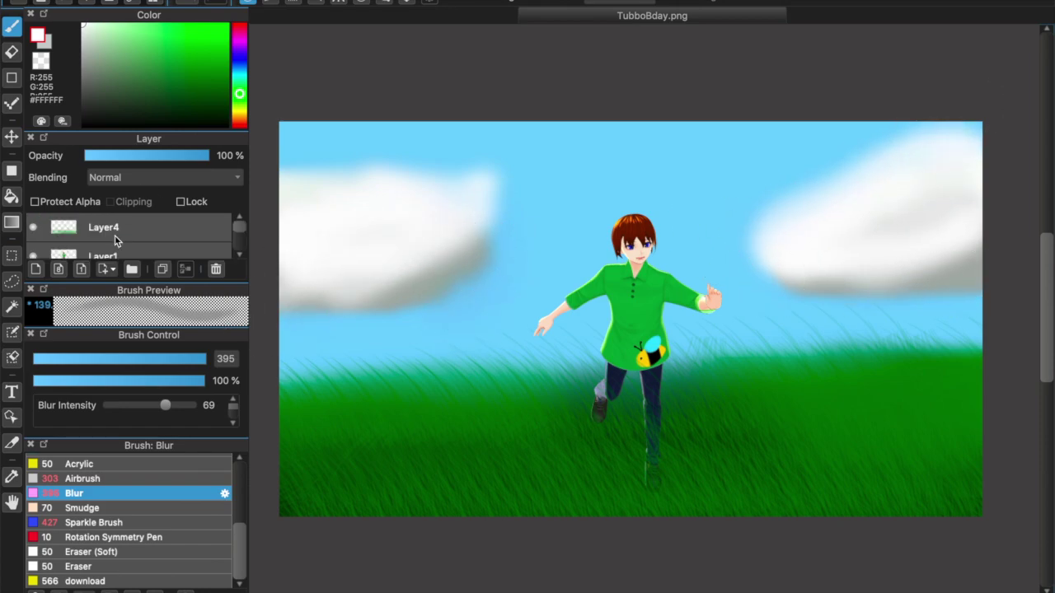
Add a new layer above the grass layer and set up the Pen at size 306 with yellow #F4FF00.
left_click(116, 234)
mouse_move(241, 96)
left_mouse_down()
mouse_move(240, 120)
mouse_move(240, 110)
left_mouse_up()
left_click(223, 31)
left_click_drag(225, 30, 231, 21)
left_click_drag(176, 361, 203, 363)
left_click(197, 360)
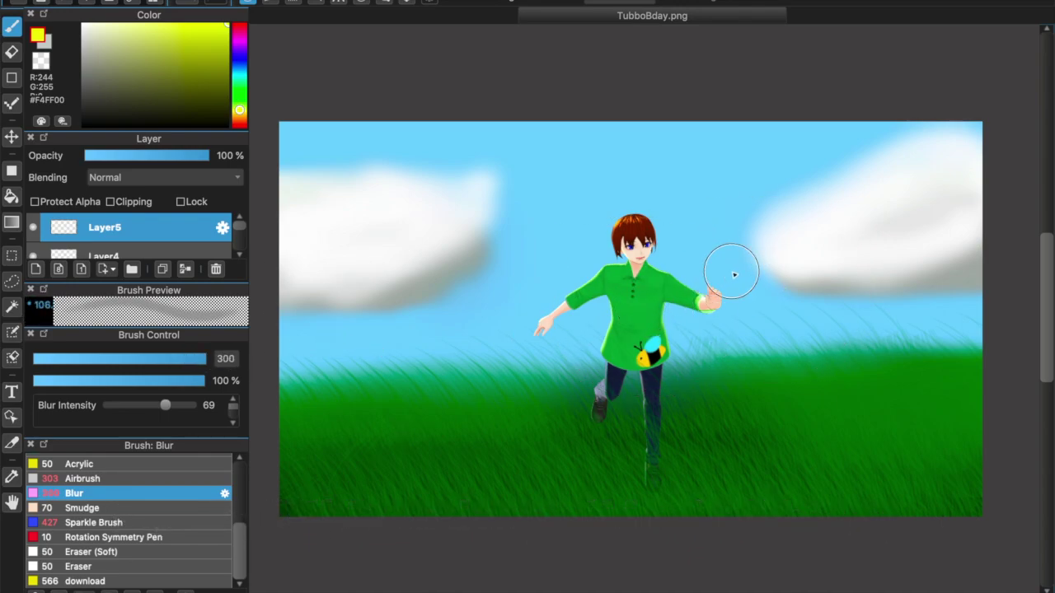
scroll(150, 461, "up", 10)
left_click(144, 461)
left_click(144, 476)
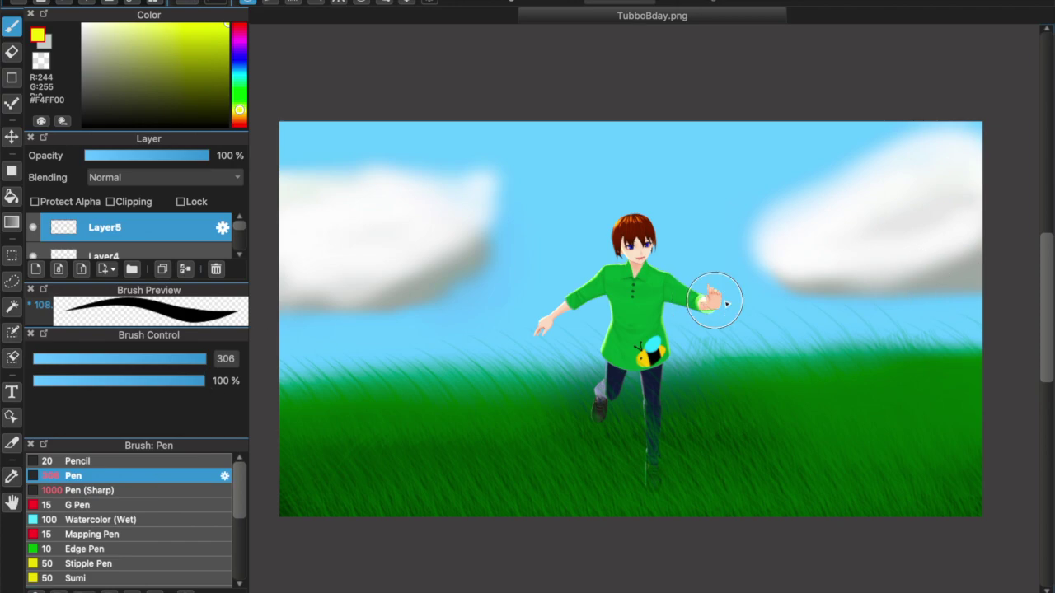
key("super+z")
left_click(221, 63)
left_click(737, 306)
left_click_drag(740, 307, 735, 314)
key("super+z")
key("super+z")
Paint a round #F4FF00 bee body beside the character's outstretched hand, softening it with Blur at size 300 and Airbrush at size 303.
left_click(228, 24)
left_click(724, 267)
key("super+z")
left_click(726, 280)
scroll(94, 539, "down", 10)
left_click(74, 492)
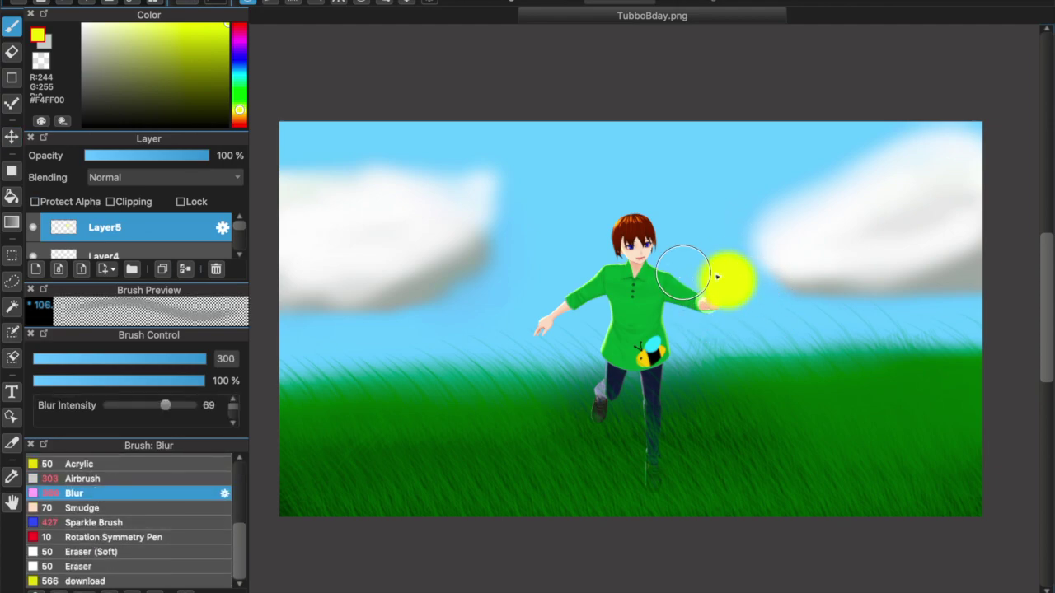
left_click(74, 478)
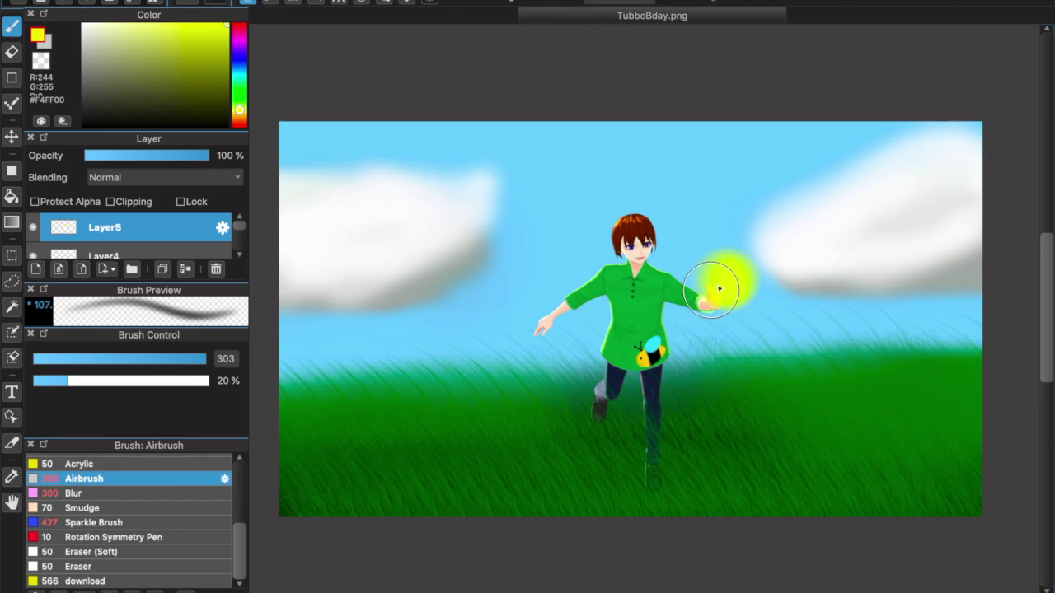
On Layer4, paint two #00BFFF wings behind the yellow ball with the Pen at size 141 and 29% opacity.
left_click(237, 74)
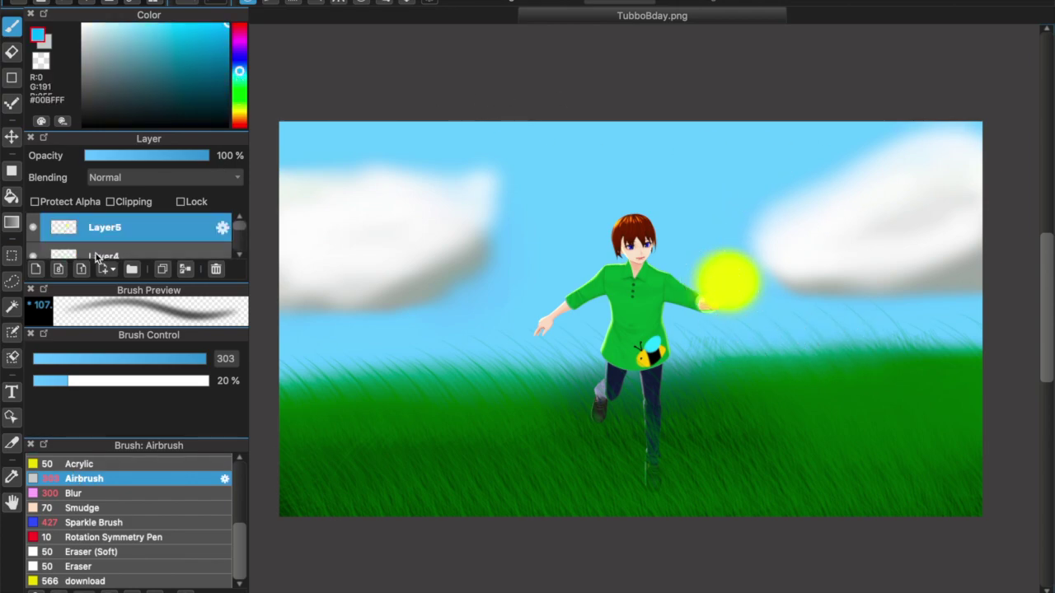
left_click(96, 258)
scroll(150, 493, "up", 5)
left_click(154, 476)
left_click_drag(99, 381, 83, 380)
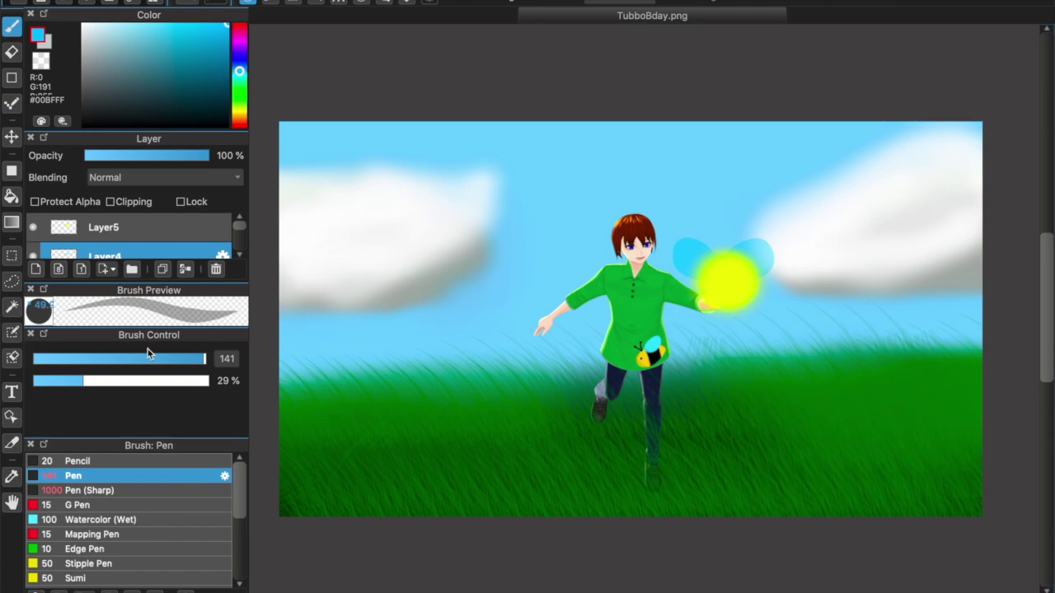
scroll(122, 466, "down", 5)
left_click(146, 581)
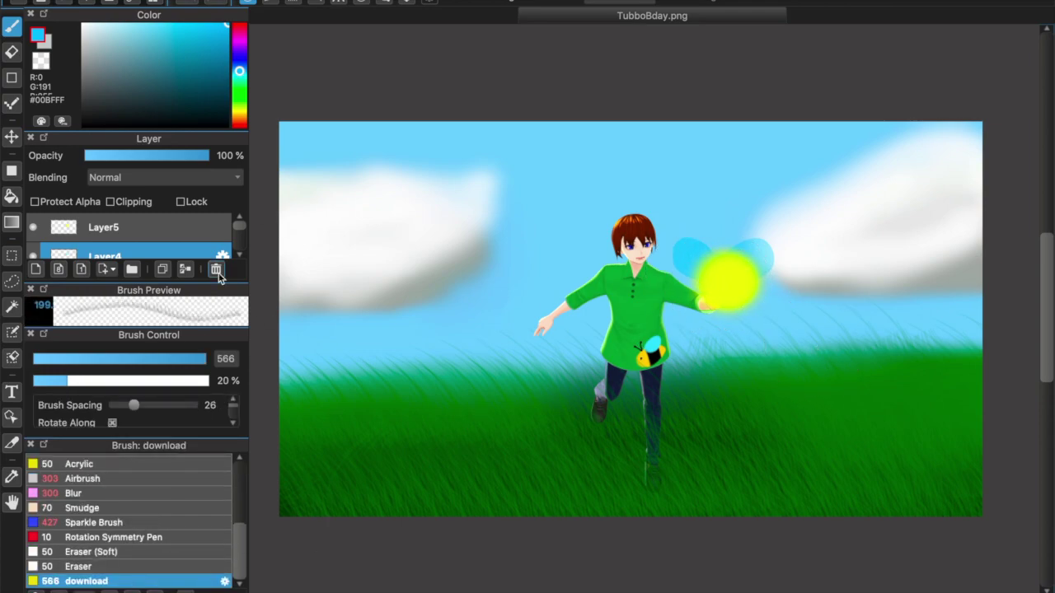
left_click(239, 104)
left_click(728, 267, "alt")
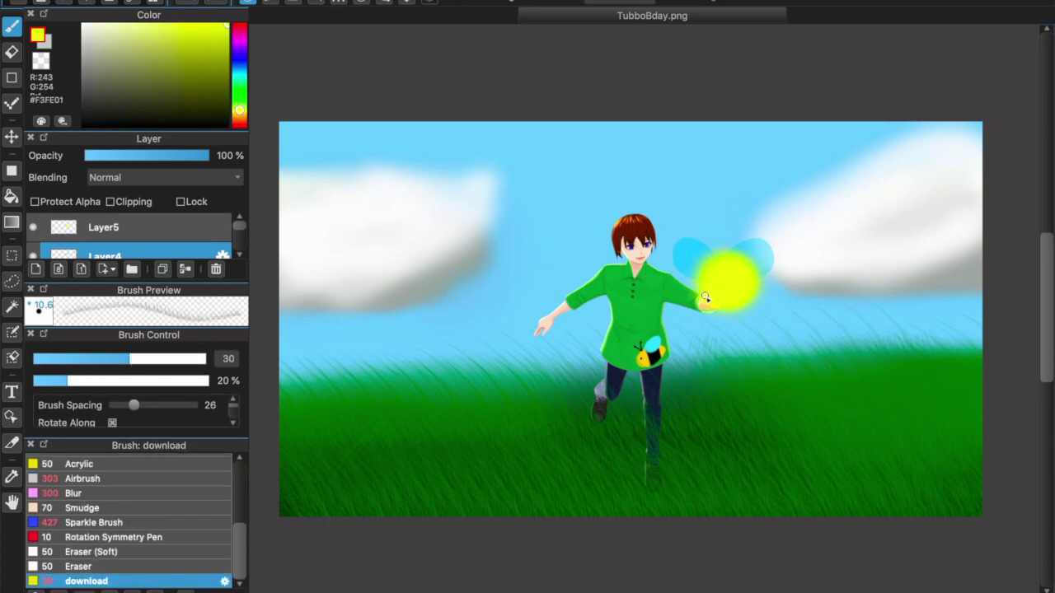
left_click_drag(201, 359, 217, 365)
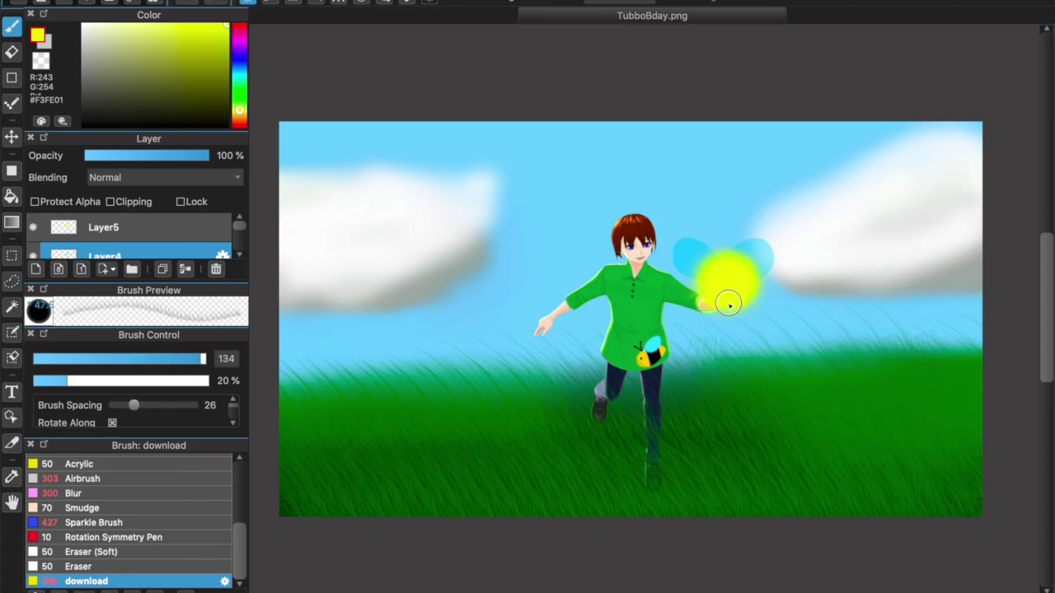
On a new top layer, airbrush two black #000000 eyes on the yellow ball at size 57 and add white #FFFFFF highlights.
left_click(152, 126)
scroll(142, 471, "up", 5)
left_click(142, 474)
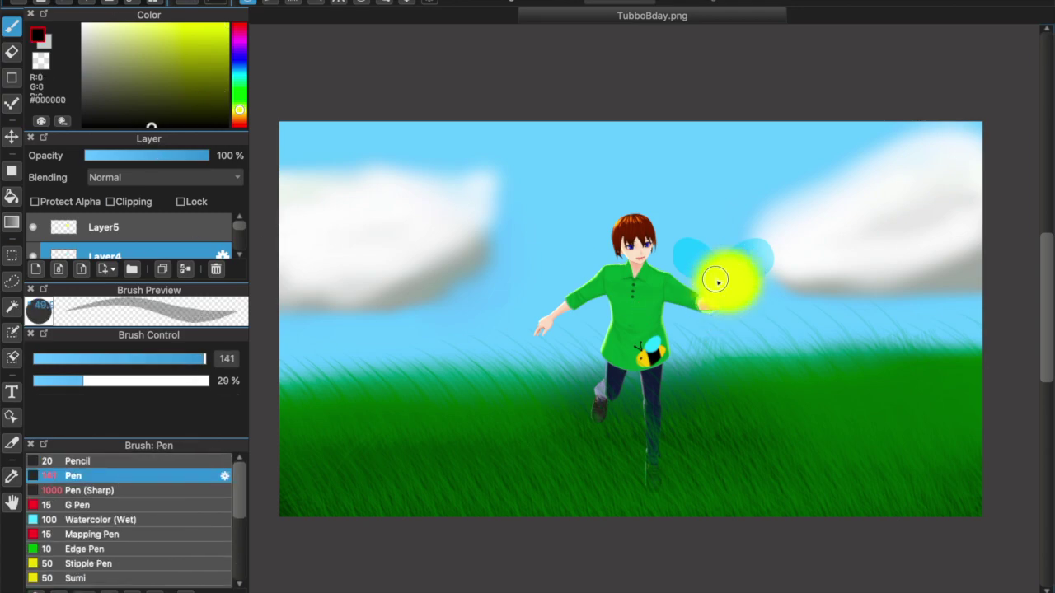
left_click(93, 234)
left_click_drag(165, 384, 213, 381)
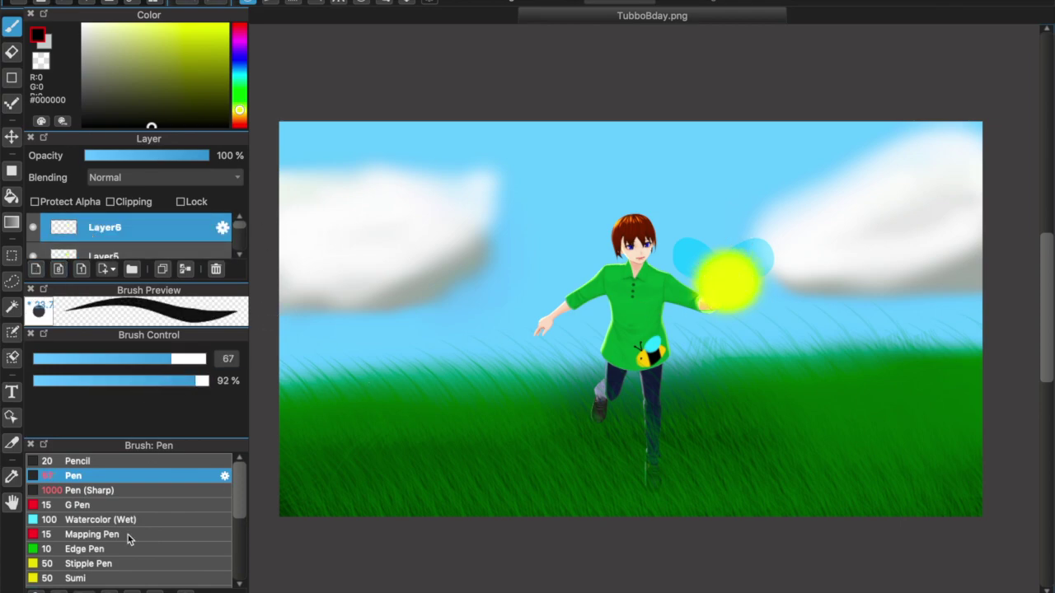
left_click(89, 490)
scroll(123, 515, "down", 5)
left_click(86, 478)
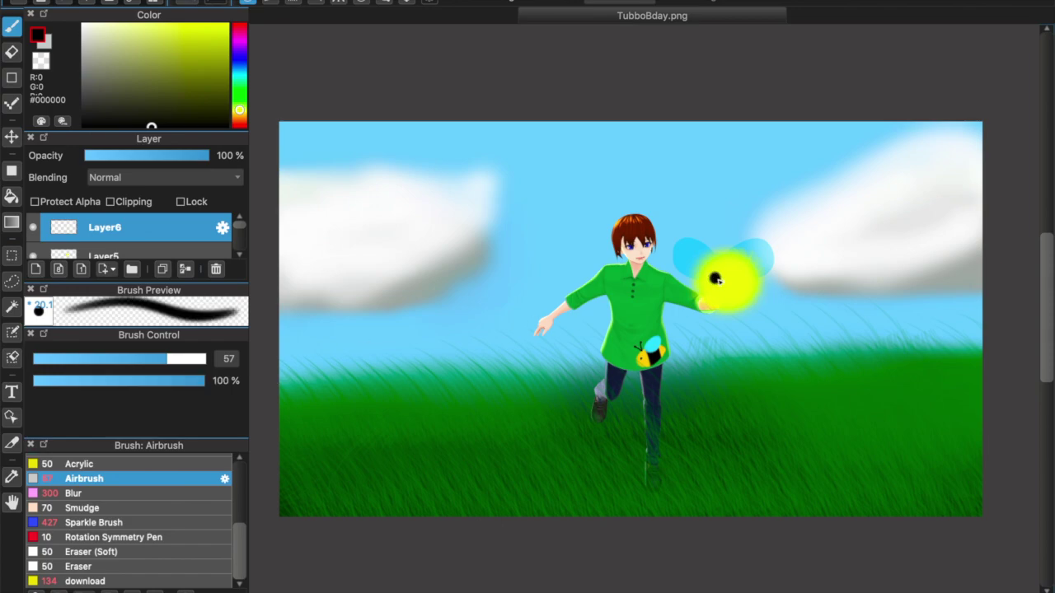
left_click(162, 382)
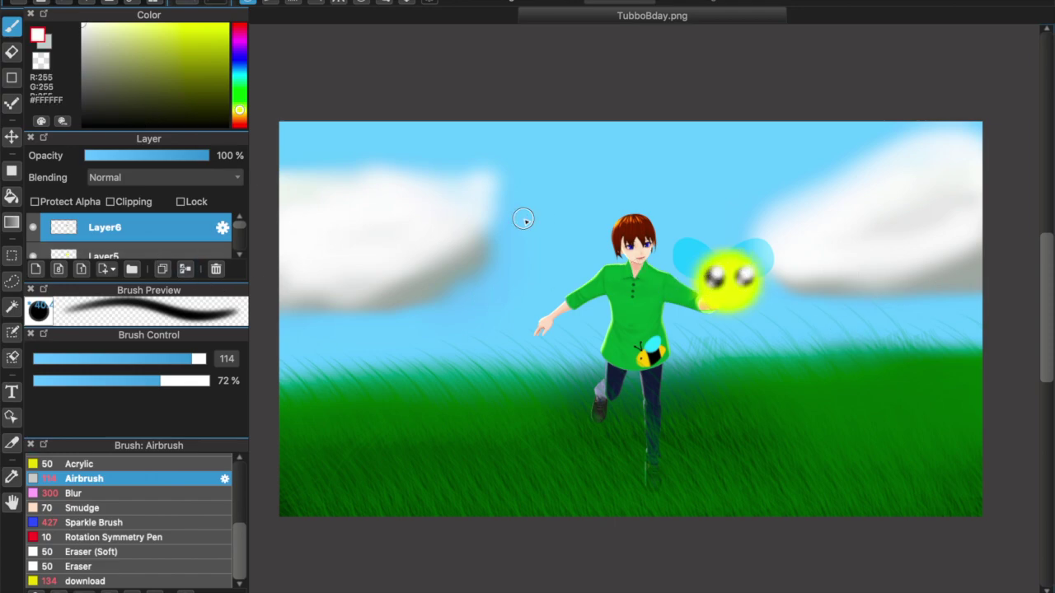
On Layer5, airbrush #FFCB0D blush below both of the bee's eyes at size 114 and 72% opacity.
left_click(137, 244)
left_click(227, 79)
left_click(240, 115)
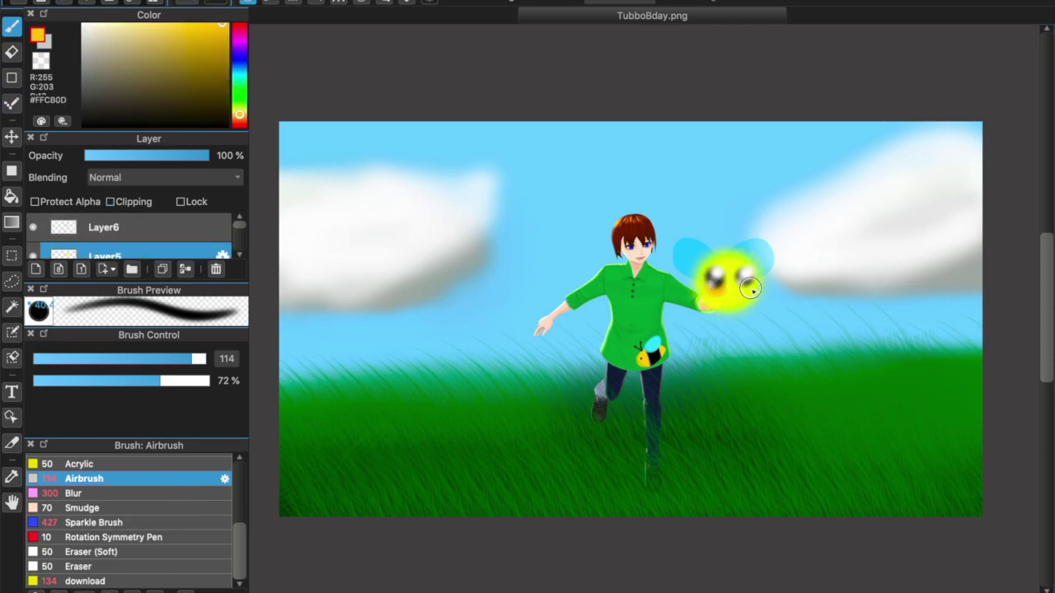
Add a new top layer and cover the whole picture with a #FF0D8F tint using the Pen at size 374 and 16% opacity.
left_click(239, 43)
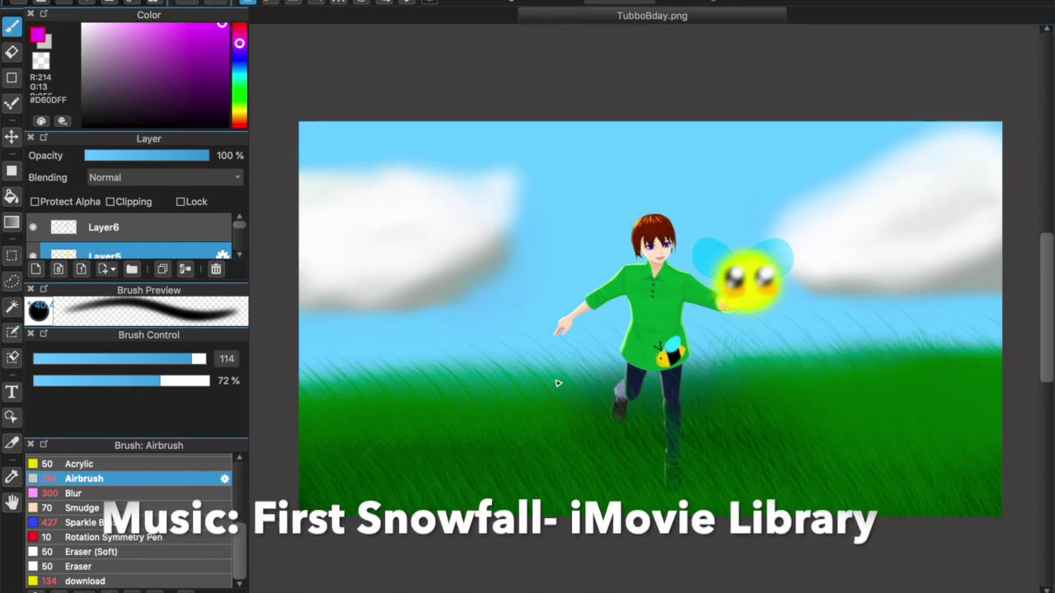
left_click(104, 231)
left_click(36, 270)
left_click_drag(240, 113, 242, 35)
scroll(124, 511, "up", 10)
left_click(108, 476)
left_click_drag(89, 380, 62, 381)
left_click_drag(169, 360, 550, 362)
mouse_move(305, 153)
left_mouse_down()
mouse_move(442, 141)
mouse_move(572, 243)
mouse_move(994, 384)
mouse_move(355, 461)
mouse_move(557, 252)
mouse_move(854, 274)
left_mouse_up()
key("ctrl+z")
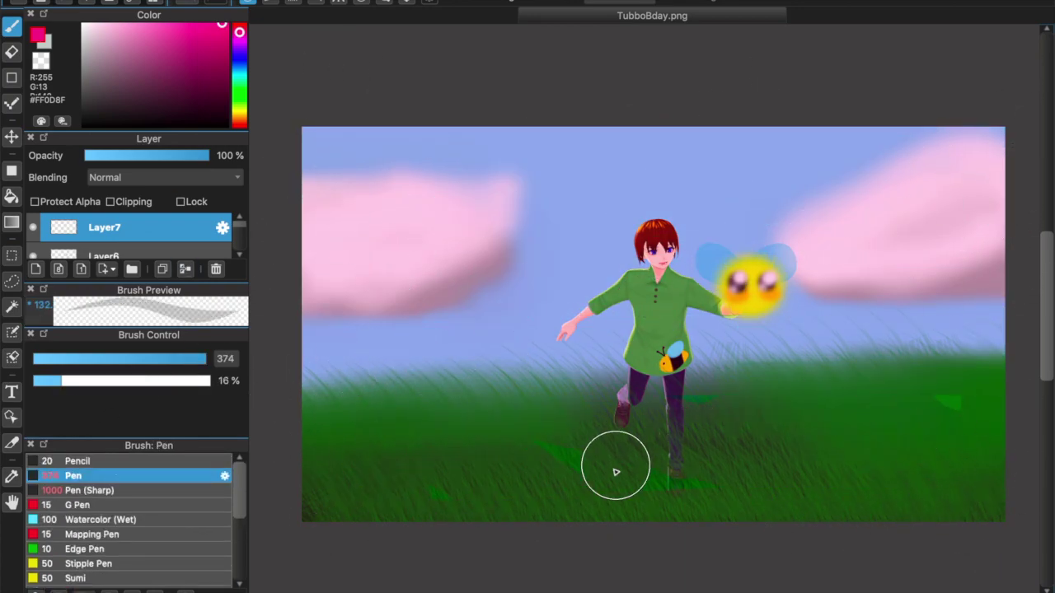
scroll(725, 149, "right", 3)
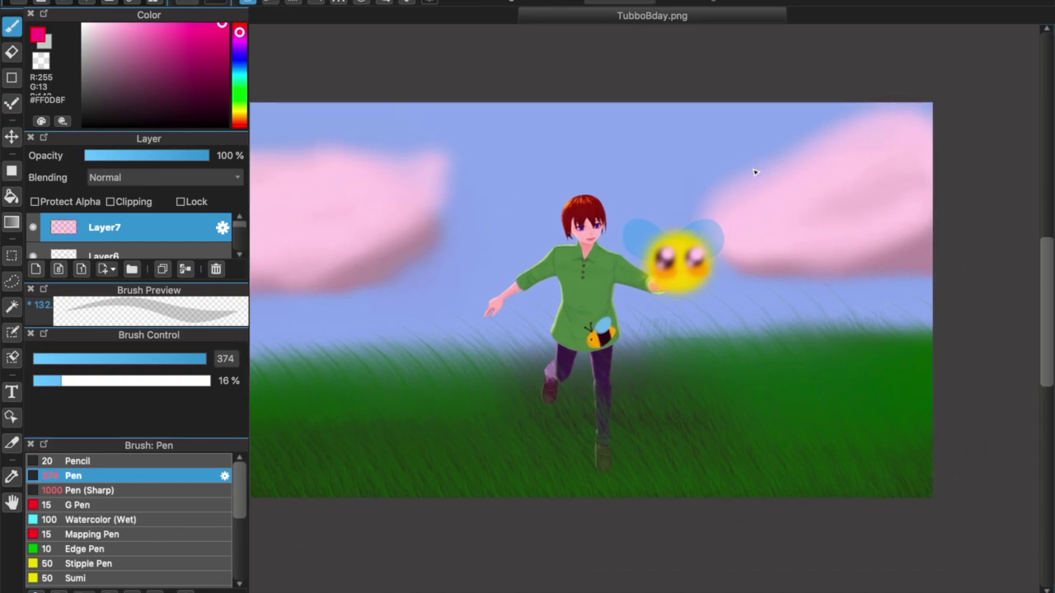
On Layer4, touch up the character's eye highlights in white #FFFFFF with the Pen at size 7.1 and 63% opacity.
scroll(755, 172, "up", 5)
scroll(685, 354, "left", 10)
scroll(685, 350, "up", 4)
scroll(104, 244, "down", 3)
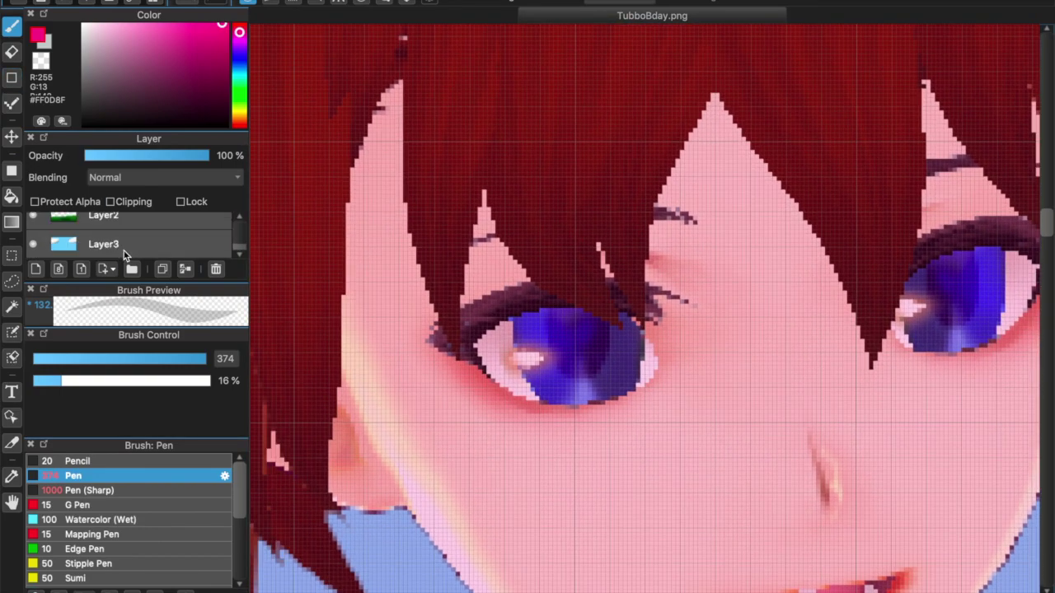
scroll(241, 235, "down", 1)
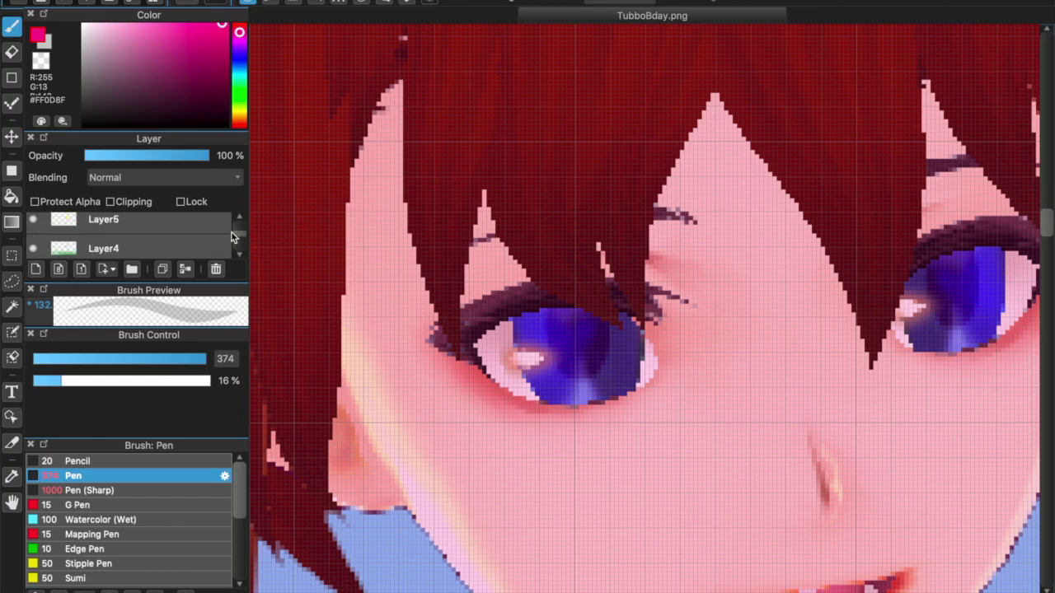
left_click_drag(135, 358, 55, 359)
left_click_drag(152, 381, 145, 382)
left_click_drag(517, 358, 528, 360)
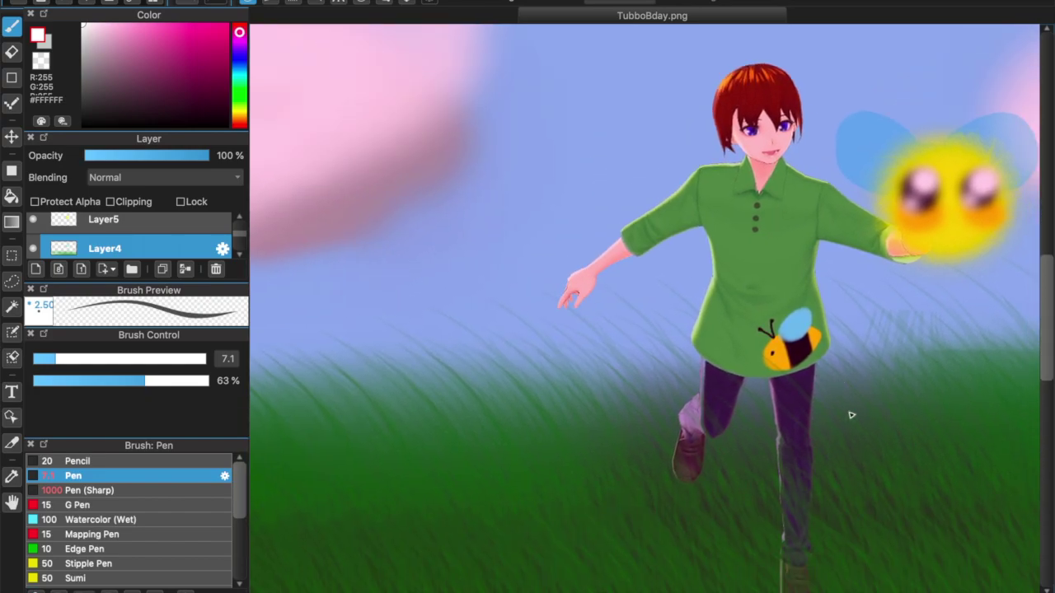
Handwrite the artist's signature in white in the painting's lower-right corner with the Pen at size 2.4 and 100% opacity, and save the image.
scroll(851, 416, "down", 3)
scroll(851, 416, "up", 5)
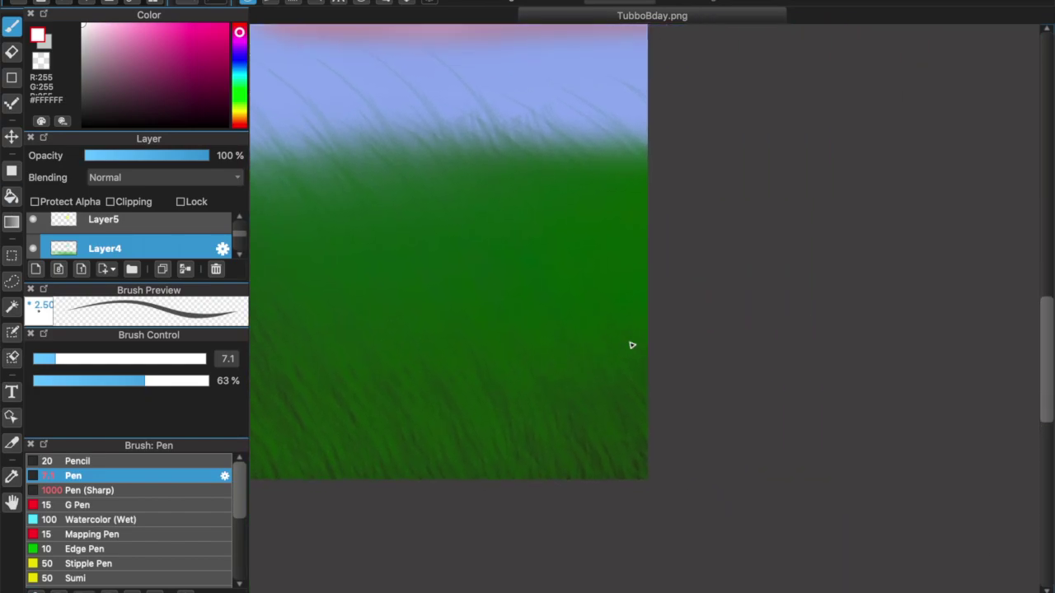
scroll(632, 346, "up", 4)
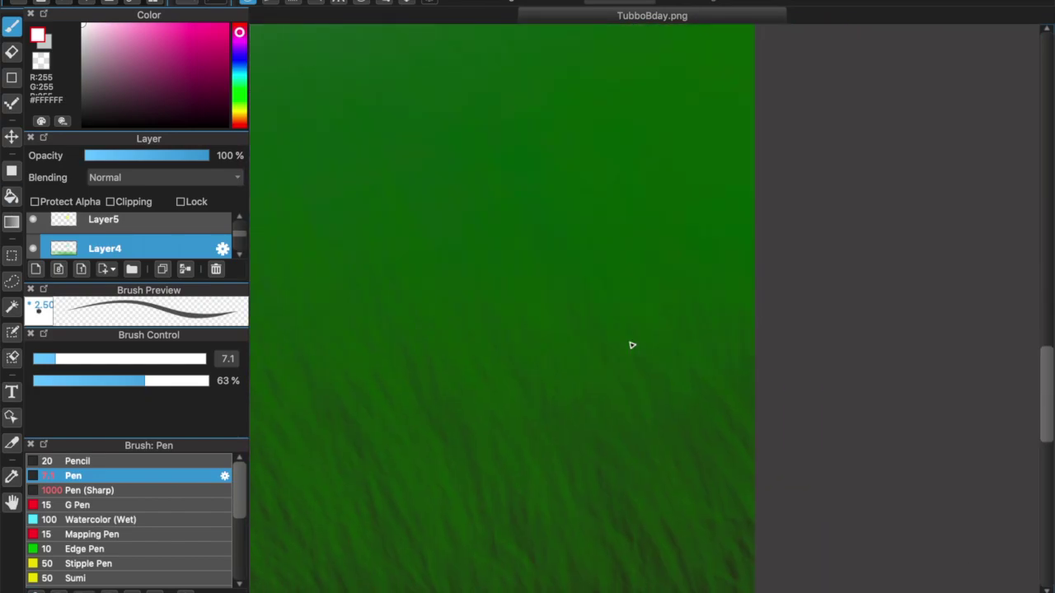
left_click_drag(164, 365, 218, 379)
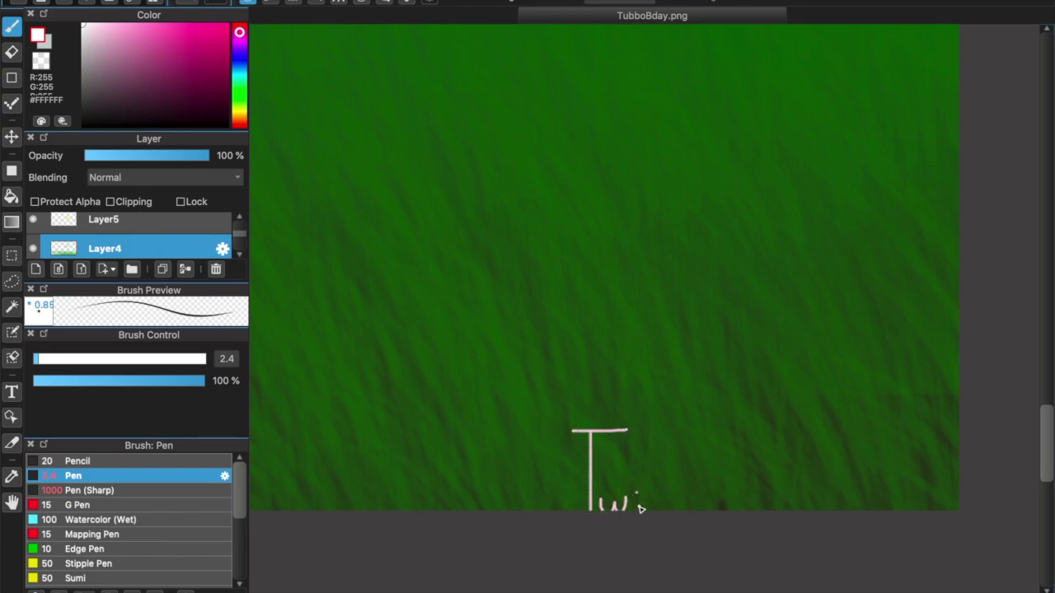
left_click_drag(650, 510, 669, 511)
left_click_drag(673, 429, 684, 509)
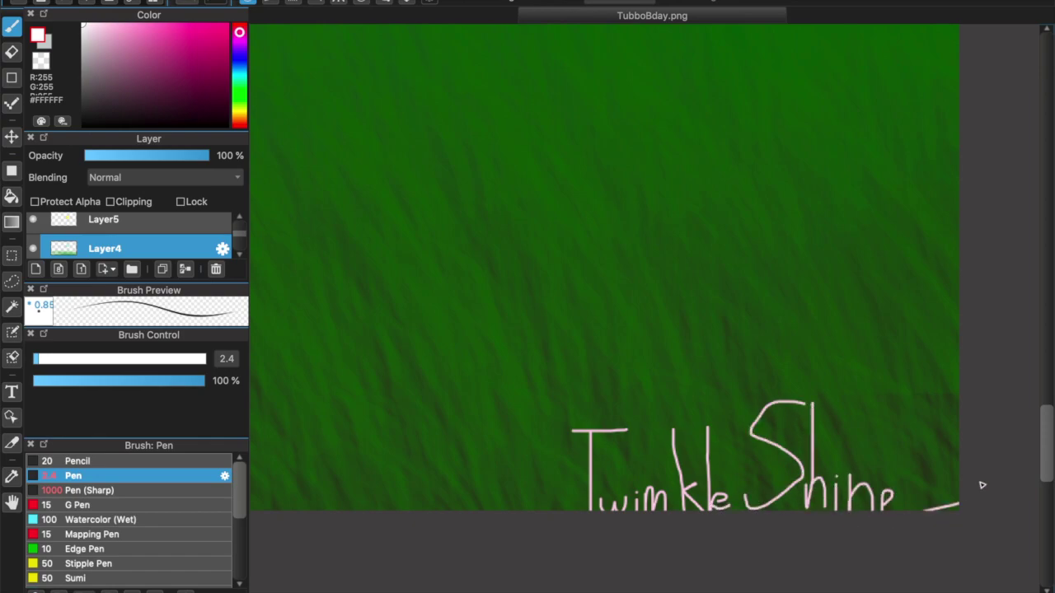
scroll(983, 485, "down", 5)
scroll(981, 486, "left", 4)
scroll(981, 486, "up", 3)
scroll(410, 505, "left", 2)
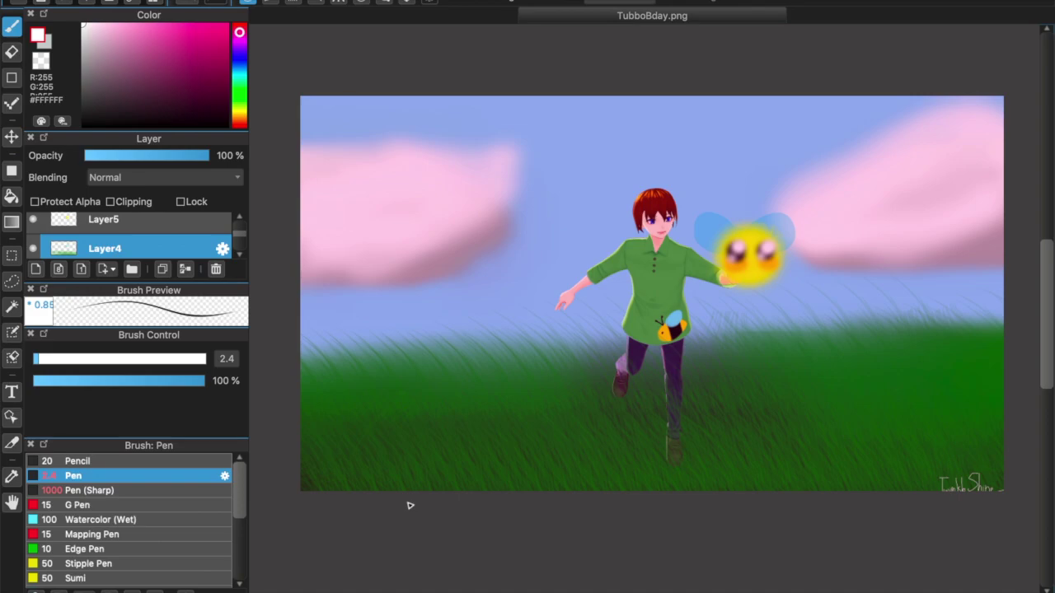
key("super+s")
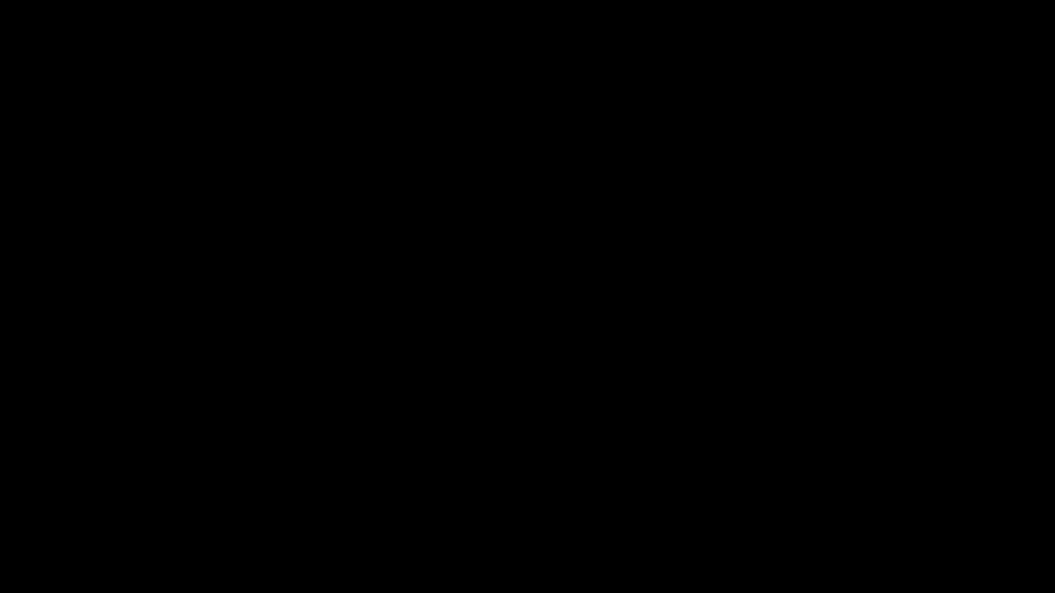